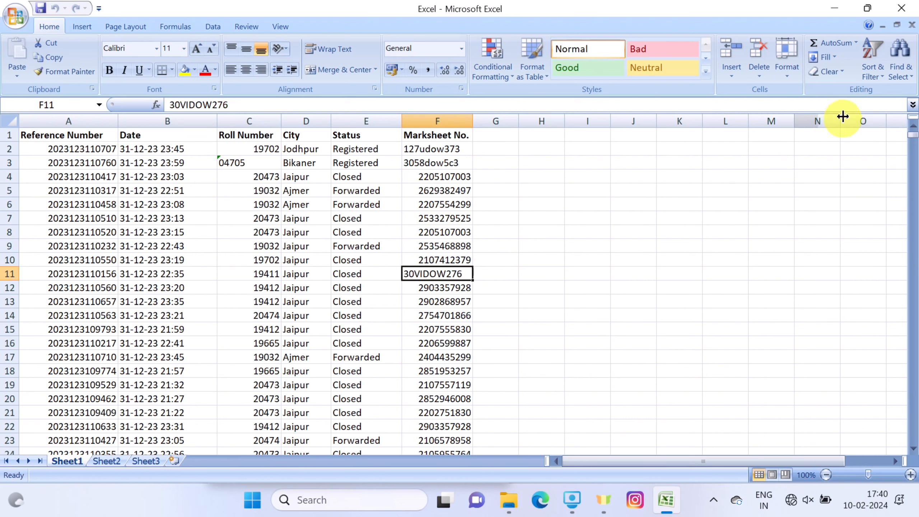
Turn on filtering for the table's header row, starting from the Status header cell
left_click(872, 76)
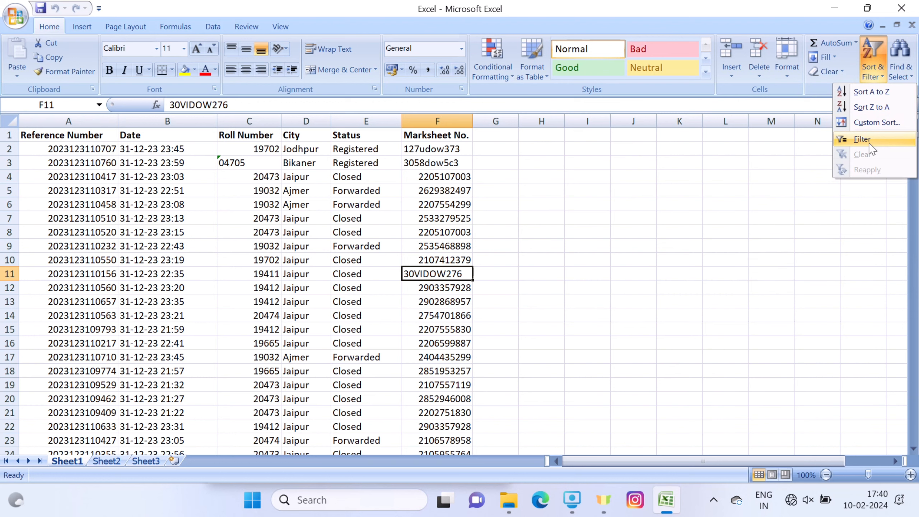
left_click(366, 135)
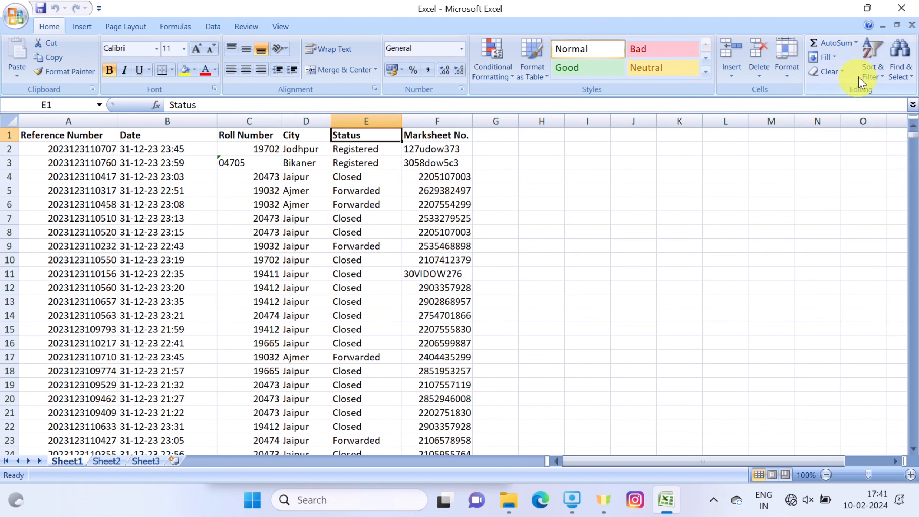
left_click(872, 69)
left_click(865, 139)
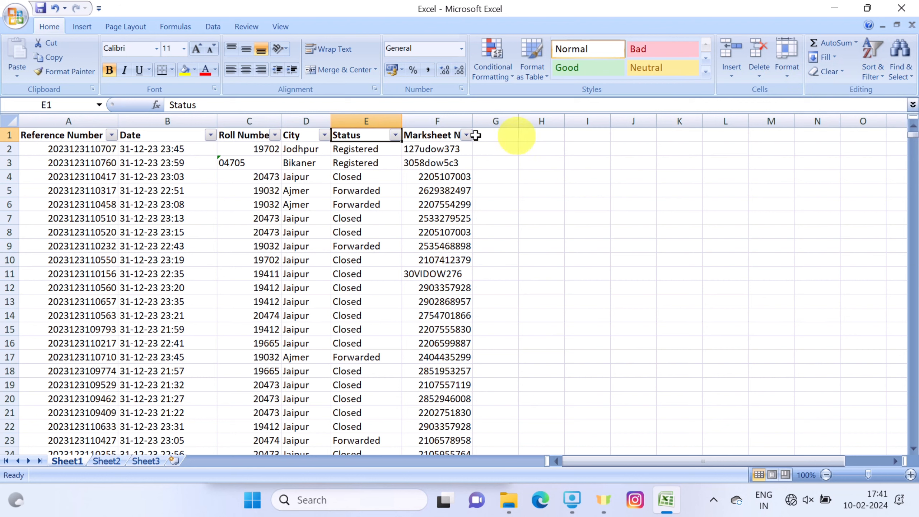
Filter the City column to show only Bikaner
left_click(324, 135)
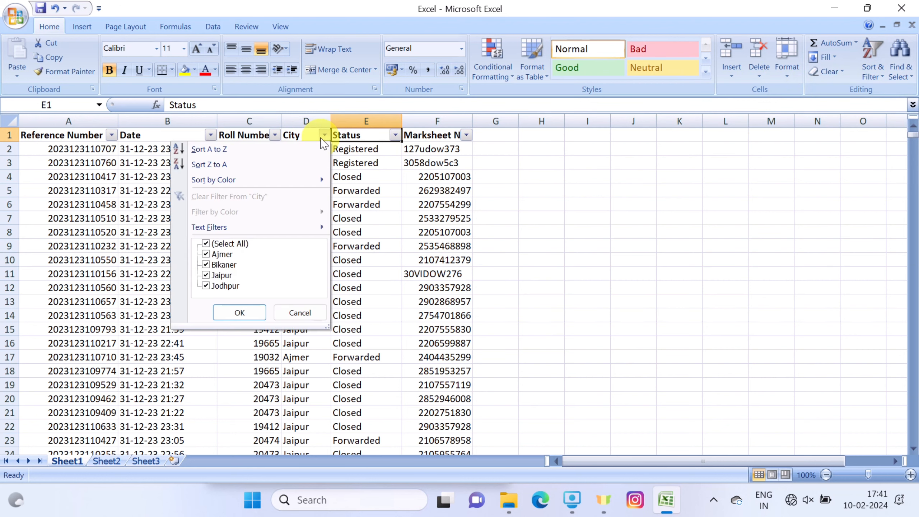
left_click(230, 244)
left_click(222, 264)
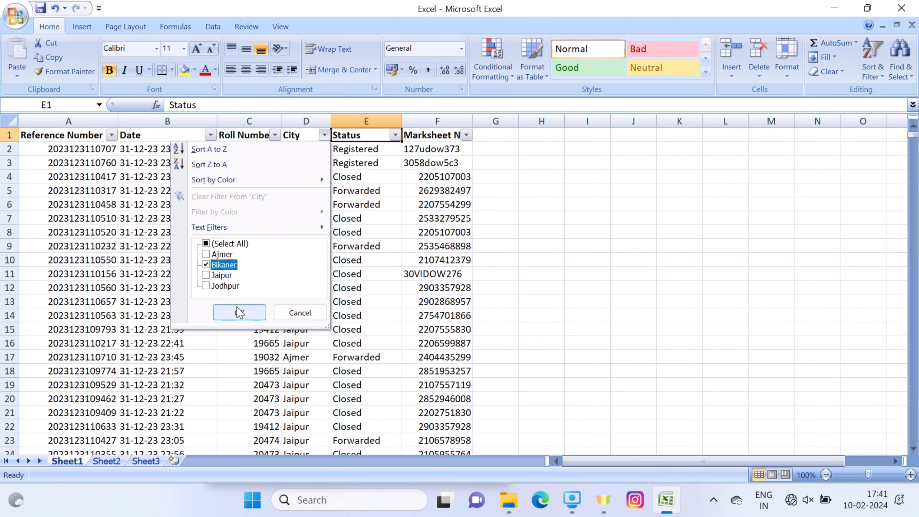
left_click(239, 312)
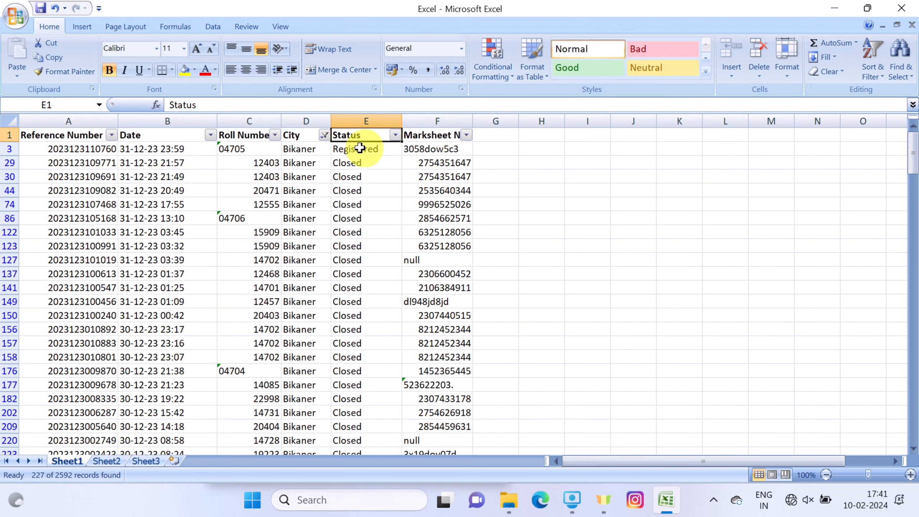
Filter the Status column to show only Registered records
left_click(396, 136)
left_click(303, 244)
left_click(302, 264)
left_click(311, 313)
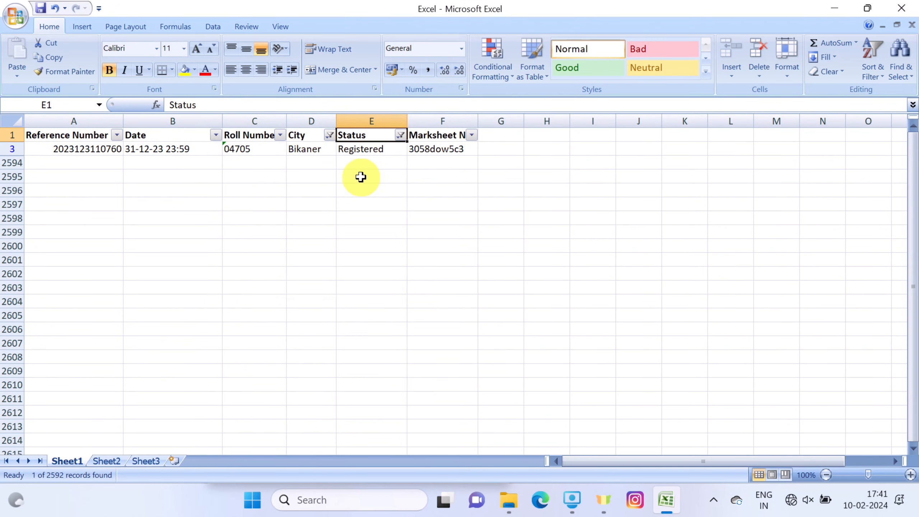
Clear the applied column filters and filter the City column to show only Jaipur
left_click(879, 77)
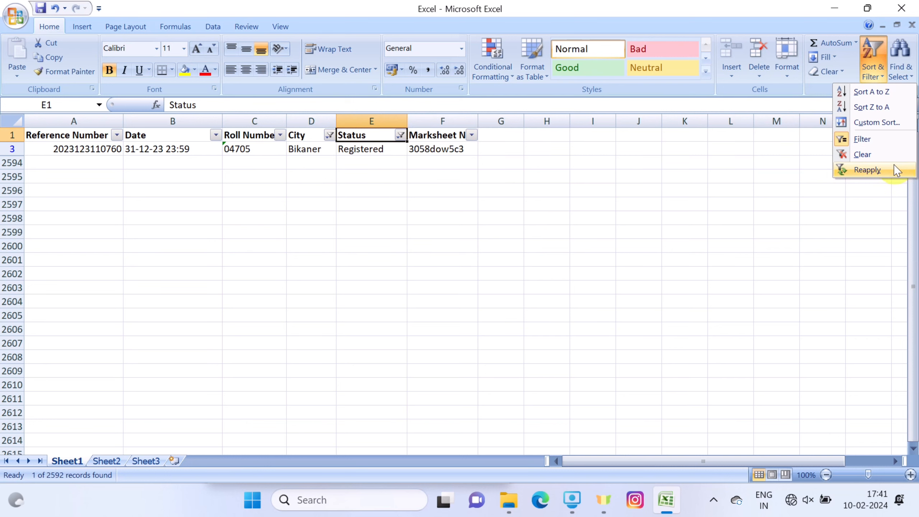
left_click(877, 155)
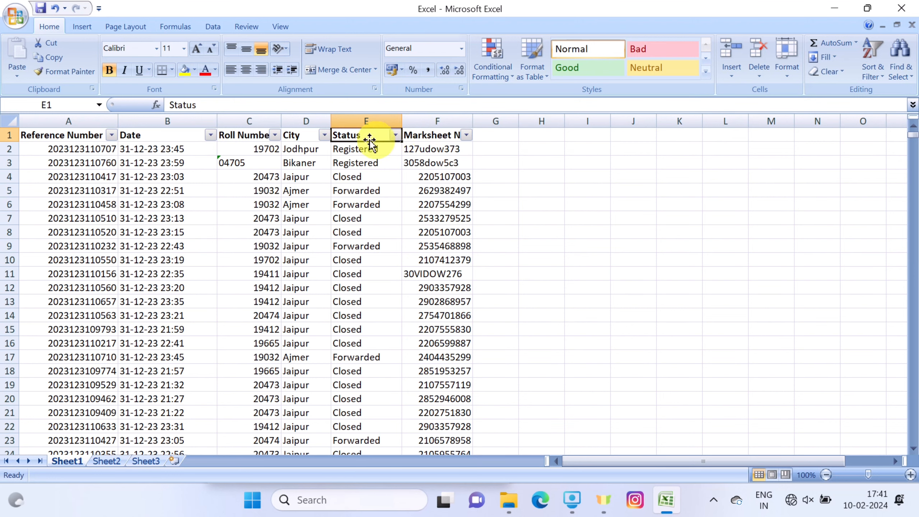
left_click(324, 136)
left_click(205, 243)
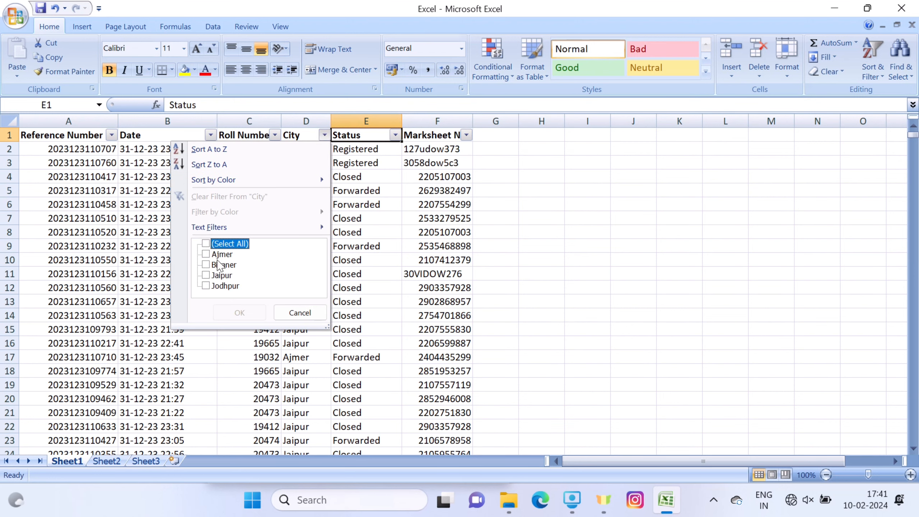
left_click(223, 275)
left_click(239, 312)
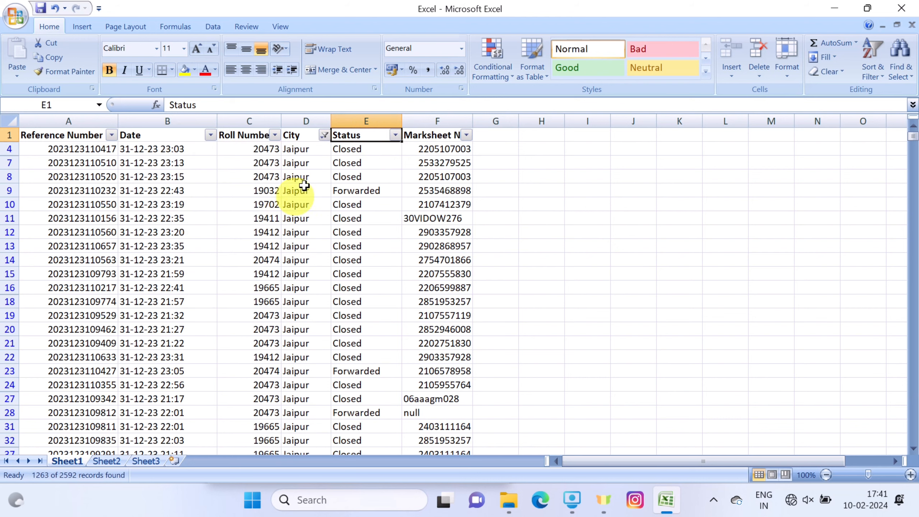
Restrict the filtered Jaipur rows to records whose Status is Closed
left_click(395, 135)
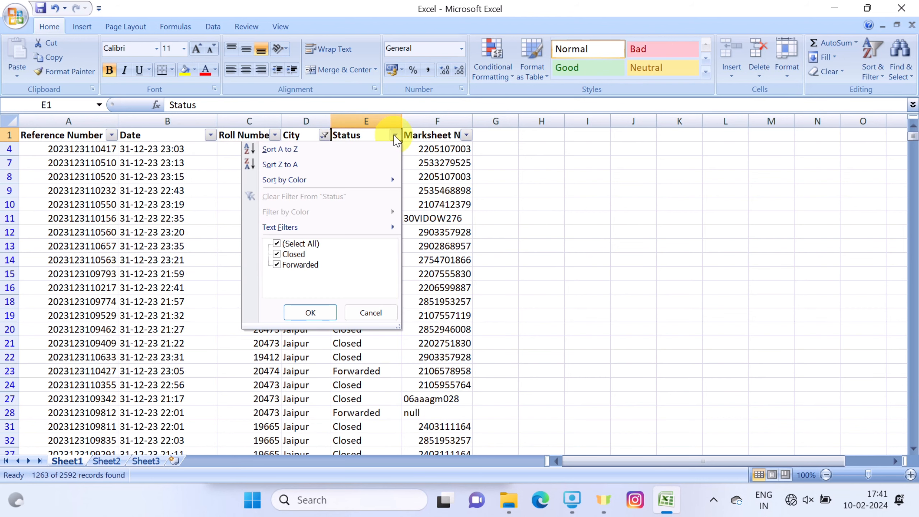
left_click(302, 243)
left_click(298, 255)
left_click(310, 313)
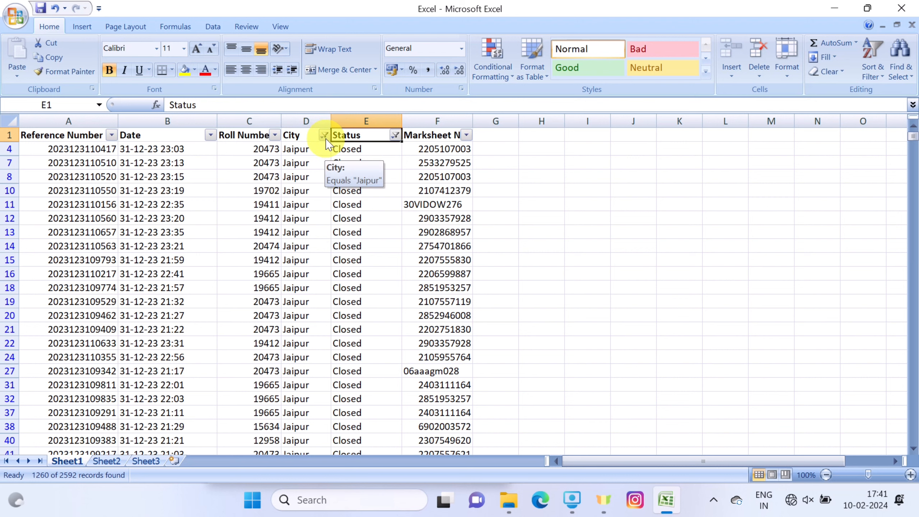
Include Forwarded records in the Status filter alongside the Closed ones
left_click(395, 136)
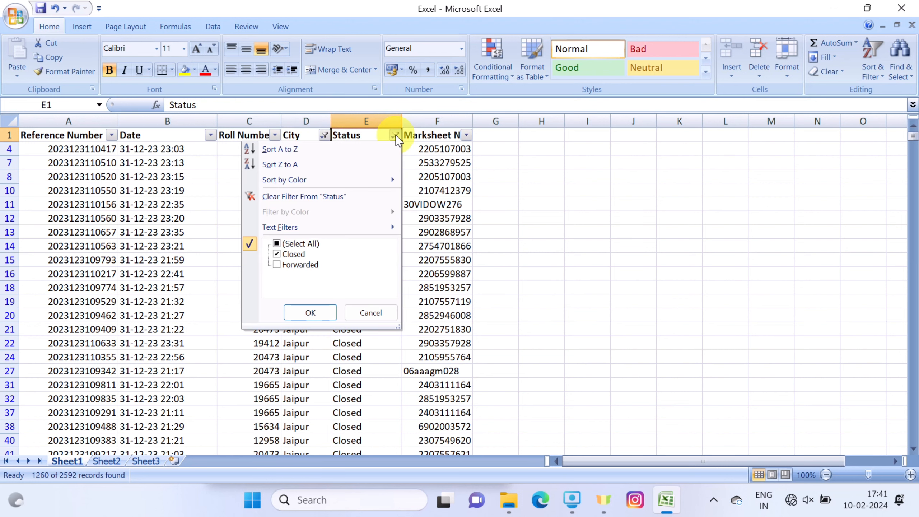
left_click(872, 61)
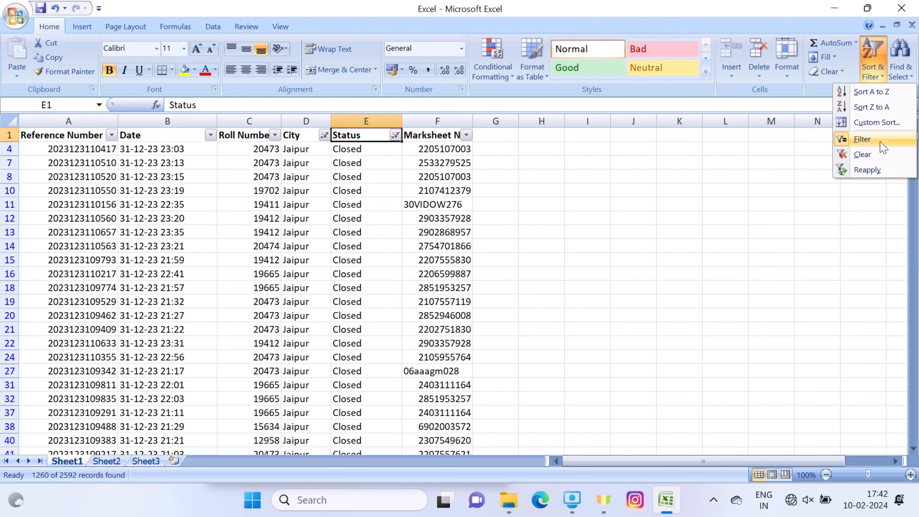
left_click(397, 137)
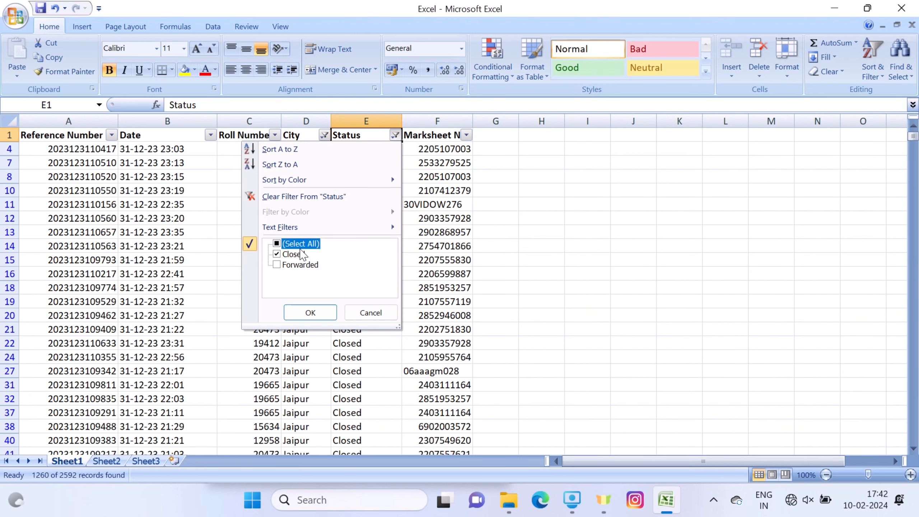
left_click(302, 265)
left_click(326, 313)
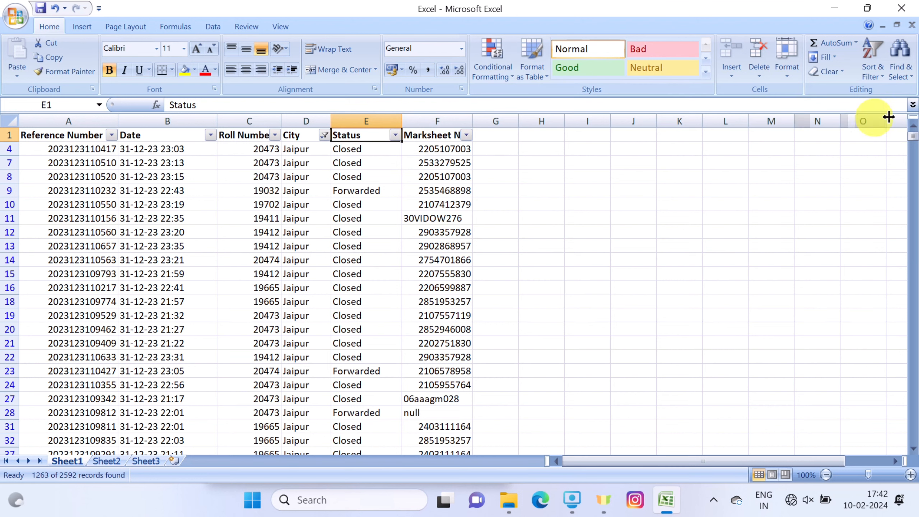
Turn off filtering on the table and select the empty cell M5
left_click(910, 81)
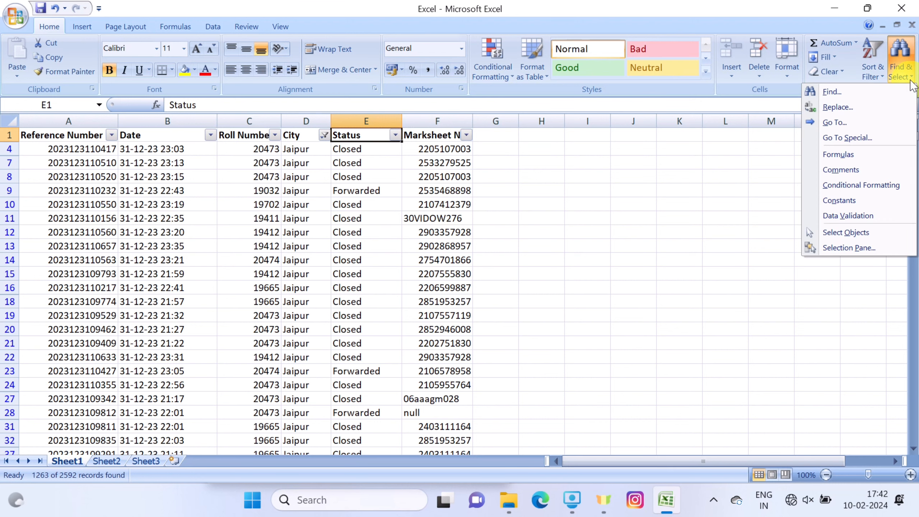
left_click(370, 182)
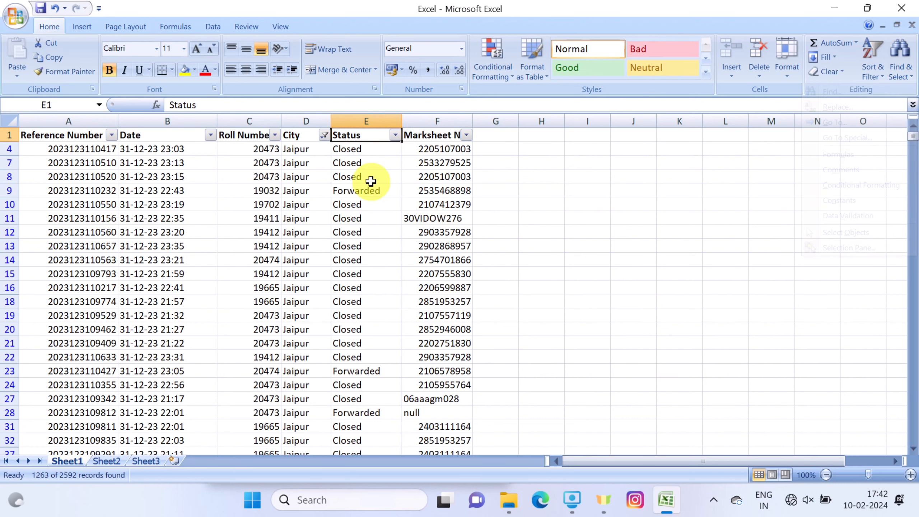
left_click(867, 85)
left_click(866, 137)
left_click(764, 191)
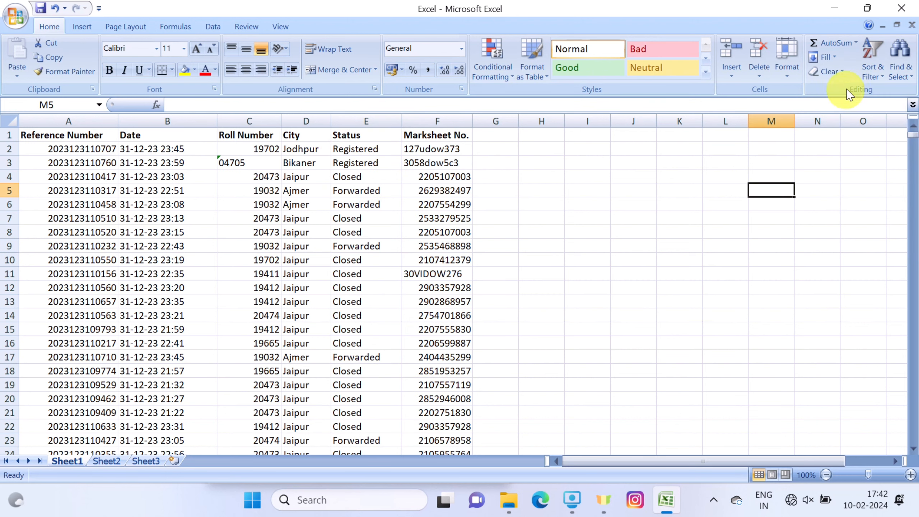
Search the sheet for the next cell containing "Ajmer"
left_click(903, 79)
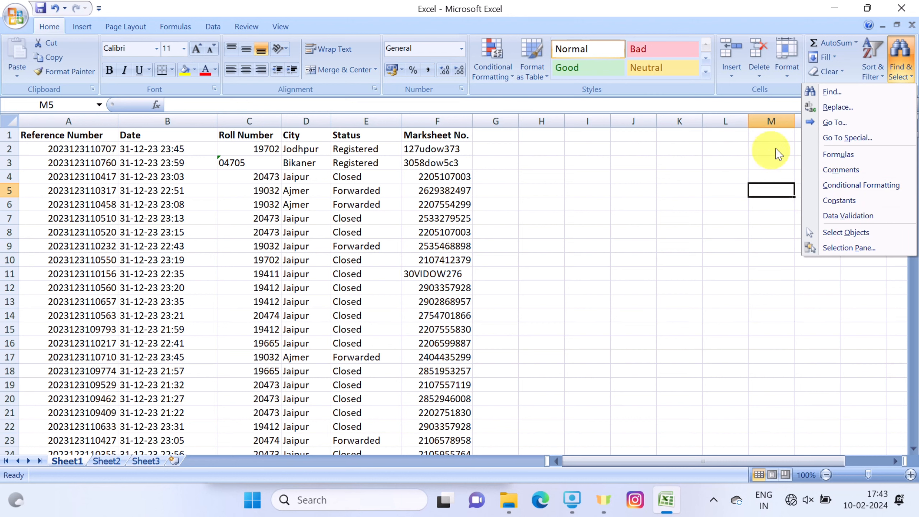
left_click(830, 91)
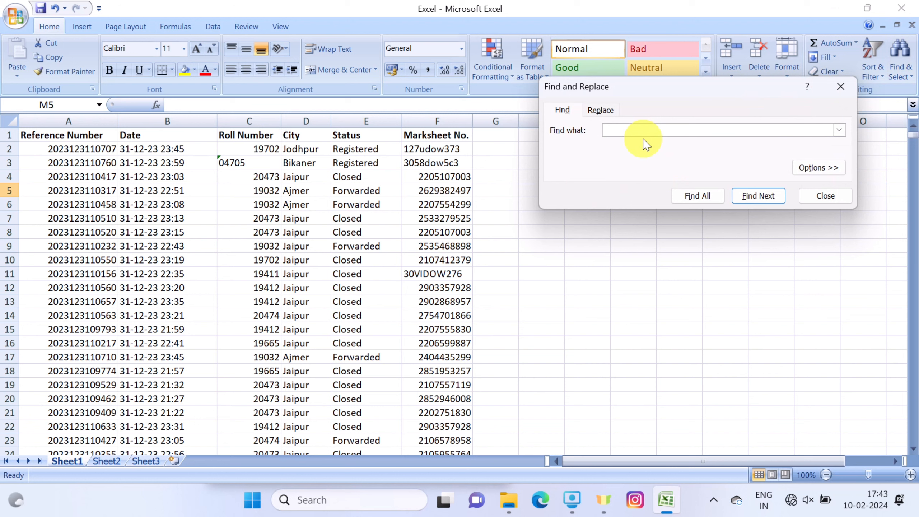
type("Ajmer")
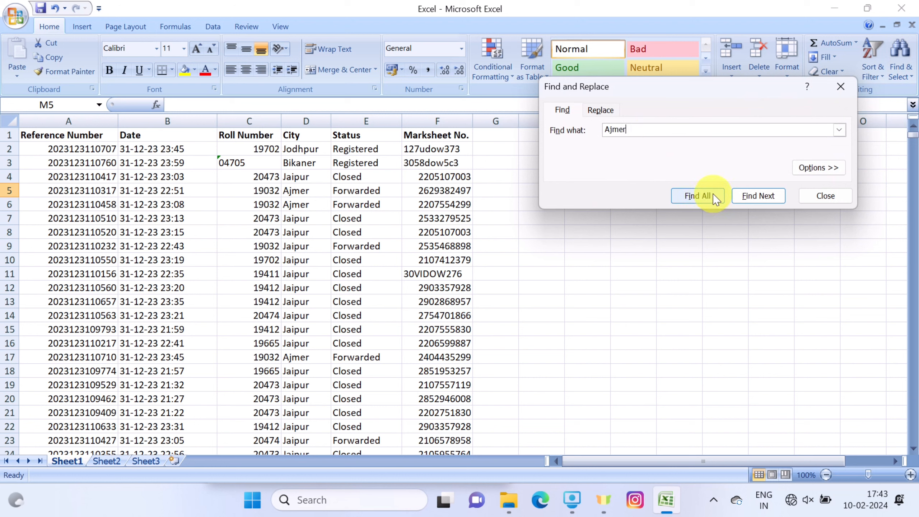
left_click(740, 199)
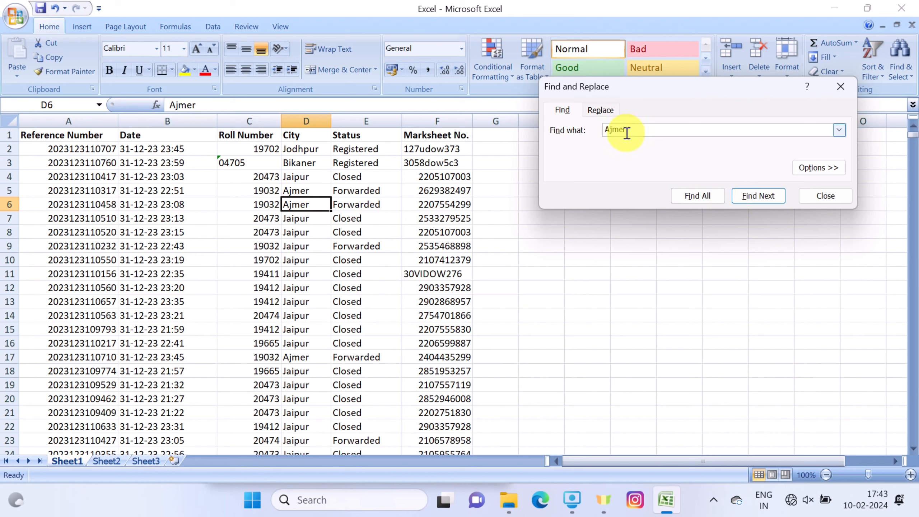
Set "Delhi" as the replacement for "Ajmer" and replace only the found occurrence in cell D6
left_click_drag(732, 91, 598, 99)
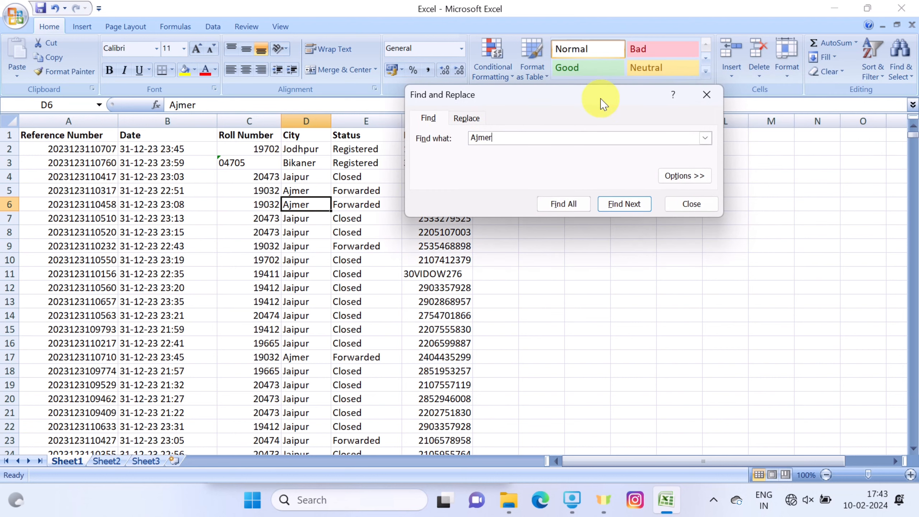
left_click(460, 123)
left_click(492, 155)
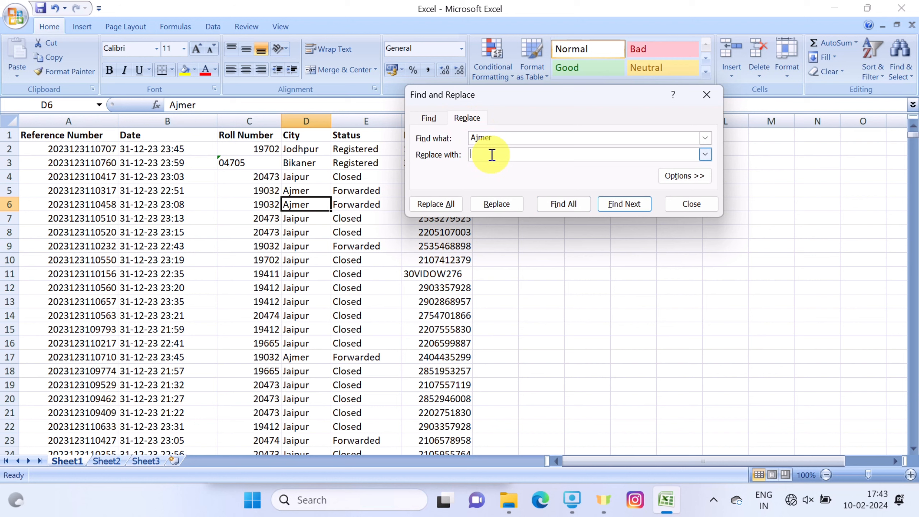
type("Delhi")
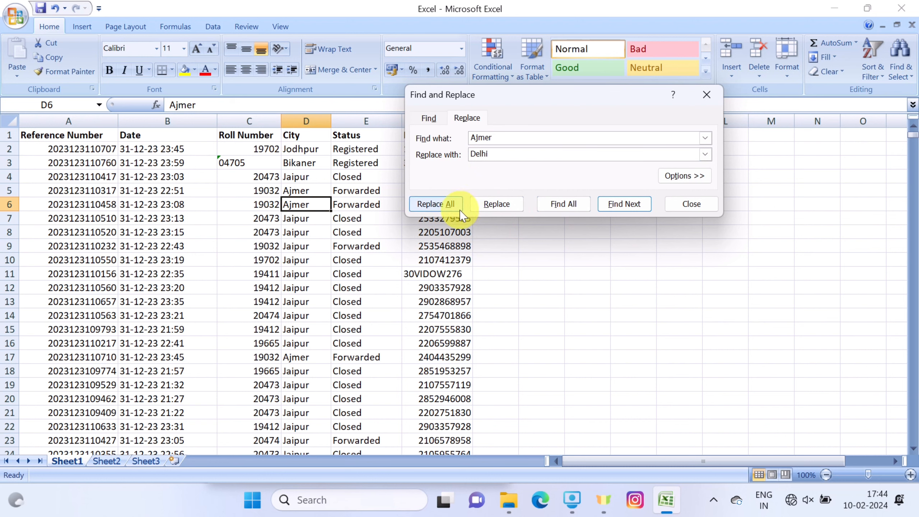
left_click(488, 208)
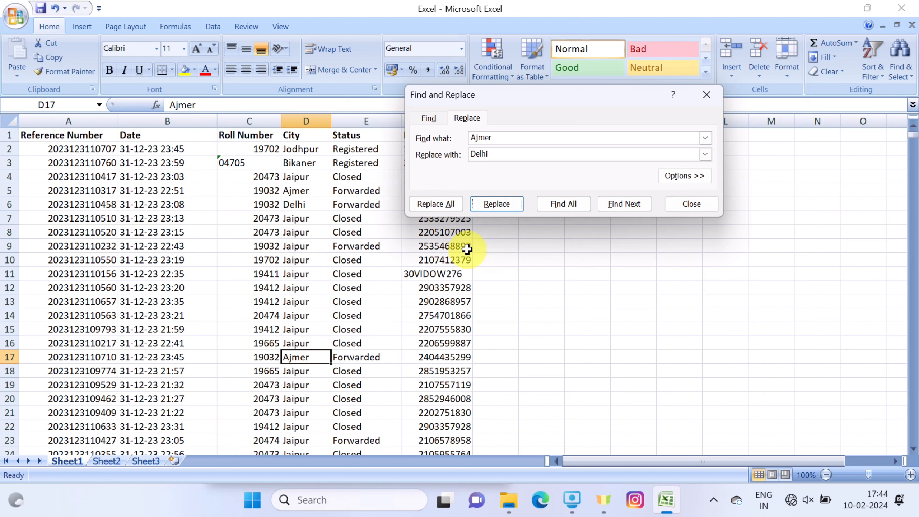
Replace all remaining occurrences of "Ajmer" with "Delhi" and close the find and replace dialog
left_click(451, 210)
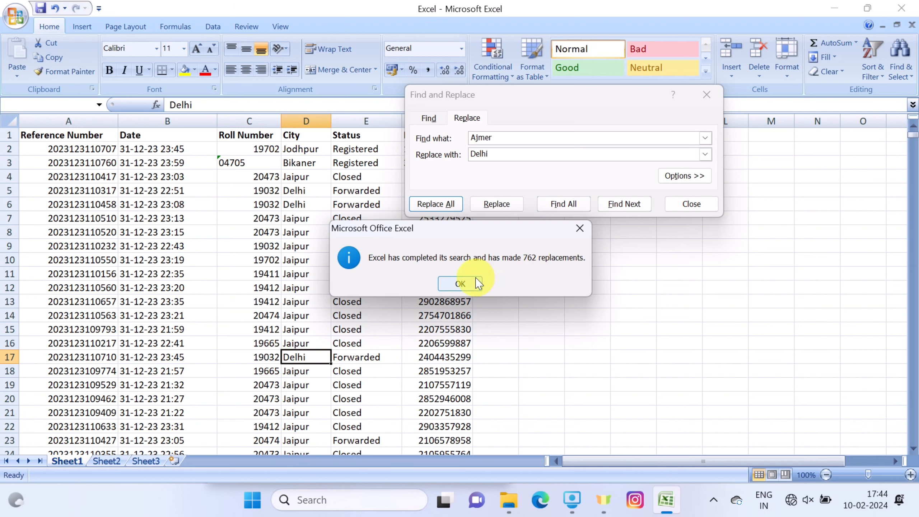
left_click(459, 283)
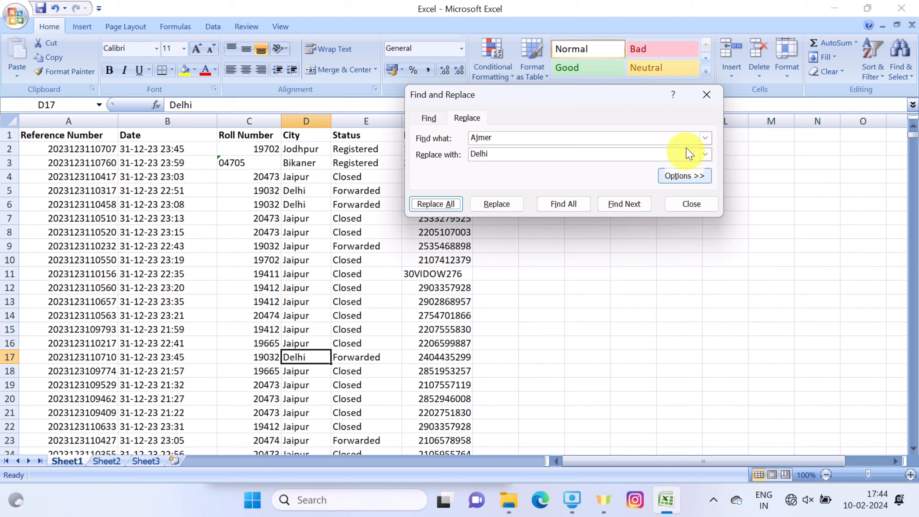
left_click(706, 94)
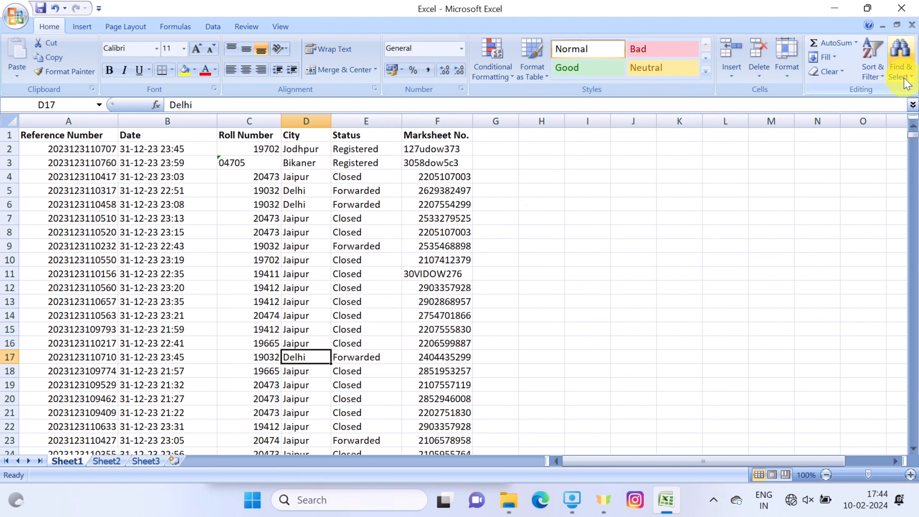
Use Go To to jump to cell A20, and then select the empty cell G5
left_click(900, 61)
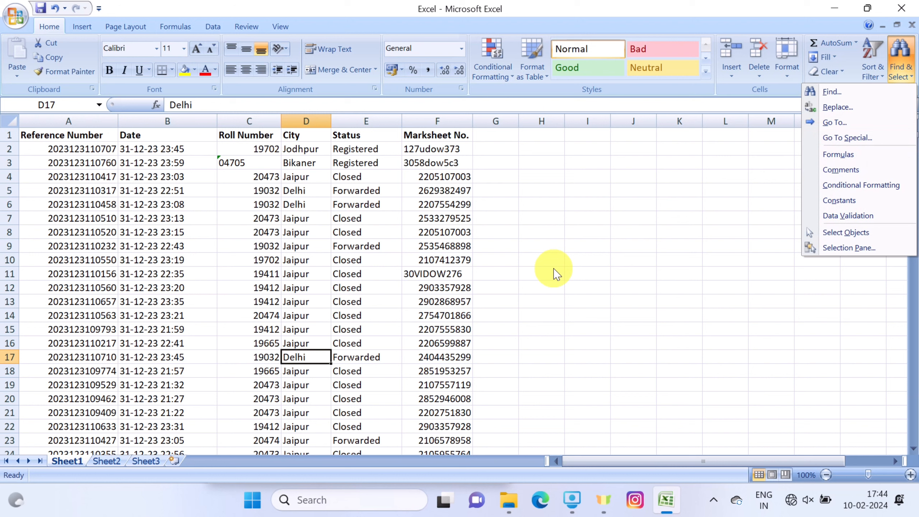
left_click(828, 123)
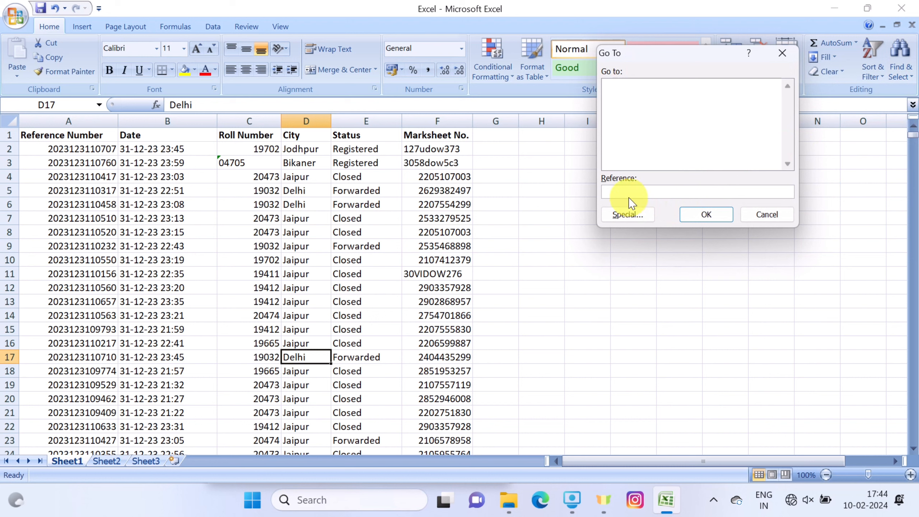
type("a20")
left_click(723, 218)
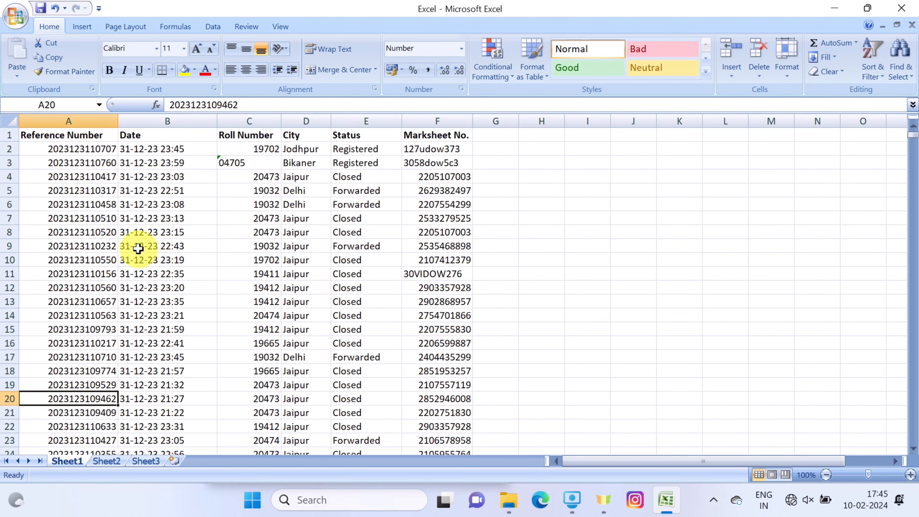
left_click(486, 192)
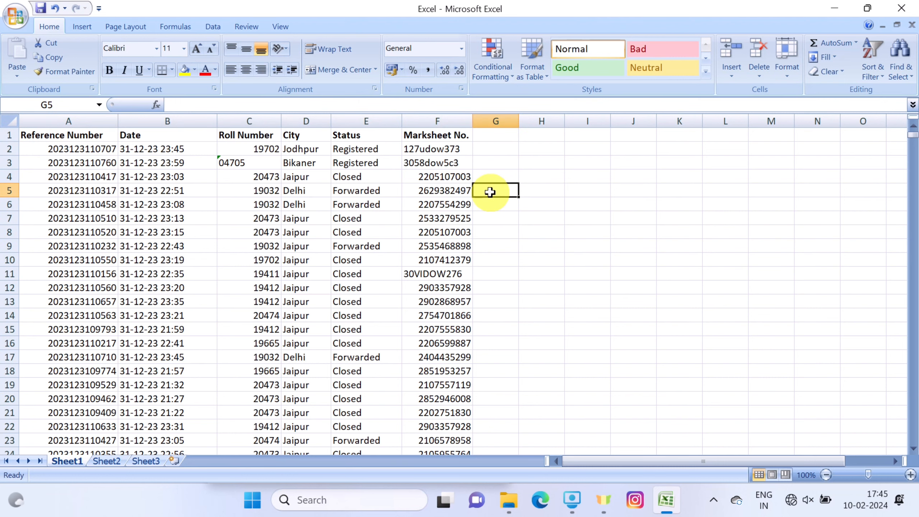
Move the active cell along row 5 from G5 out to column FK to examine the sheet's columns beyond the table
key("Right")
key("Right")
key("Right")
key("Right")
key("Right")
key("Right")
key("Right")
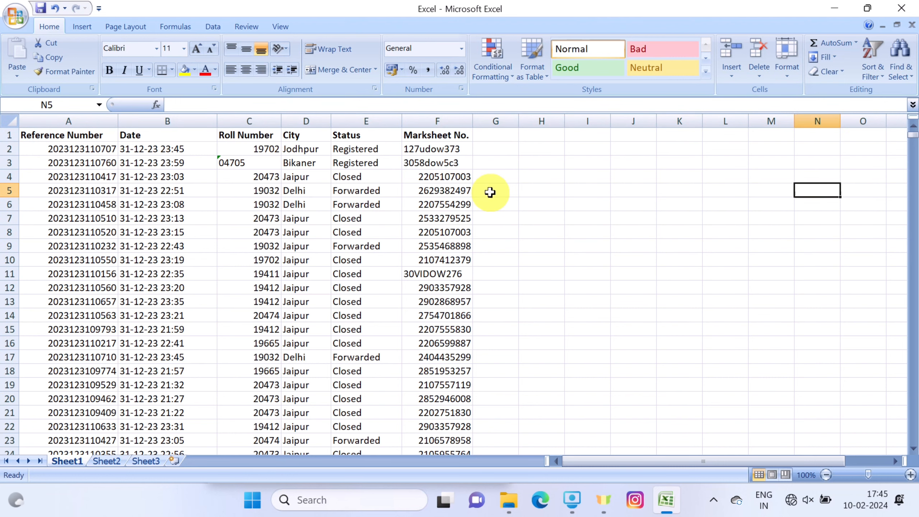
key("Right")
key("Right")
key("Right")
key("Right")
key("Right")
key("Right")
key("Right")
key("Right")
key("Right")
key("Right")
key("Right")
key("Right")
key("Right")
key("Right")
key("Right")
key("Right")
key("Right")
key("Right")
key("Right")
key("Right")
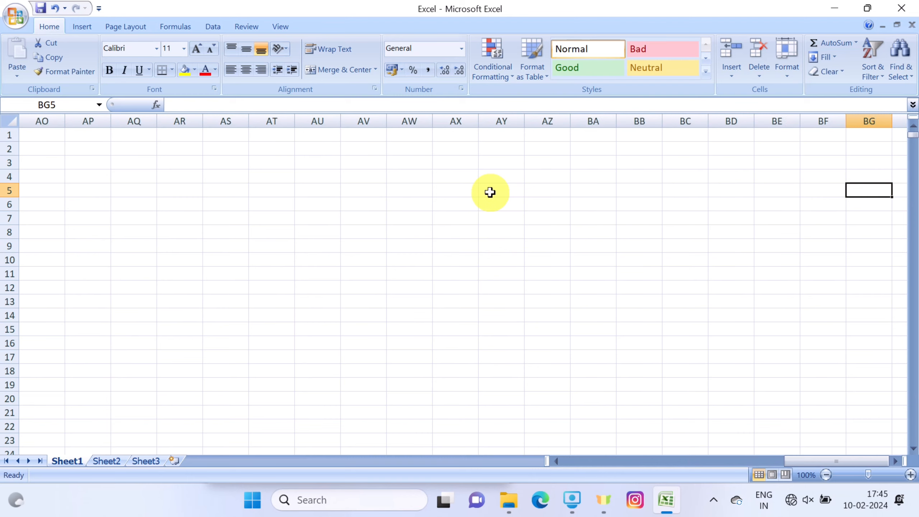
key("Right")
key("Right")
key("Right")
key("Right")
key("Right")
key("Right")
key("Right")
key("Right")
key("Right")
key("Right")
key("Right")
key("Right")
key("Right")
key("Right")
key("Right")
key("Right")
key("Right")
key("Right")
key("Right")
key("Right")
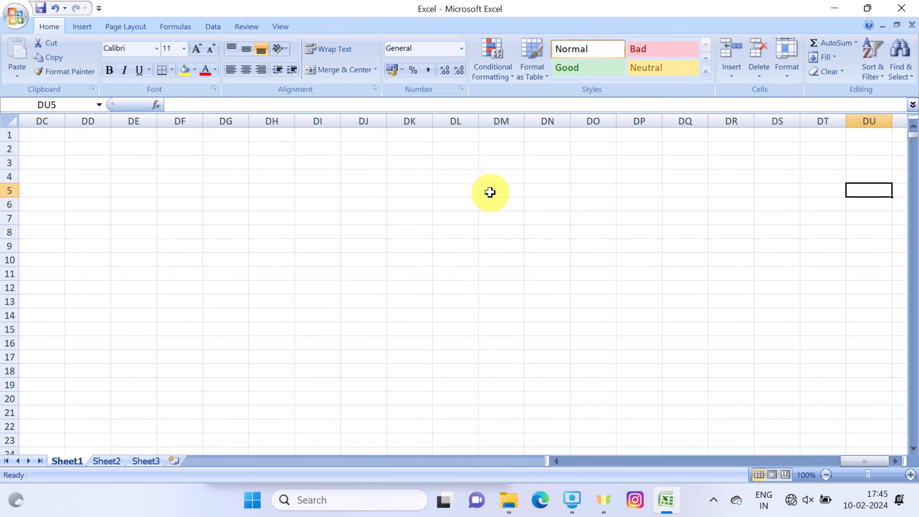
key("Right")
key("Right")
key("Right")
key("Right")
key("Right")
key("Right")
key("Right")
key("Right")
key("Right")
key("Right")
key("Right")
key("Right")
key("Right")
key("Right")
key("Right")
key("Right")
key("Right")
key("Right")
key("Right")
key("Right")
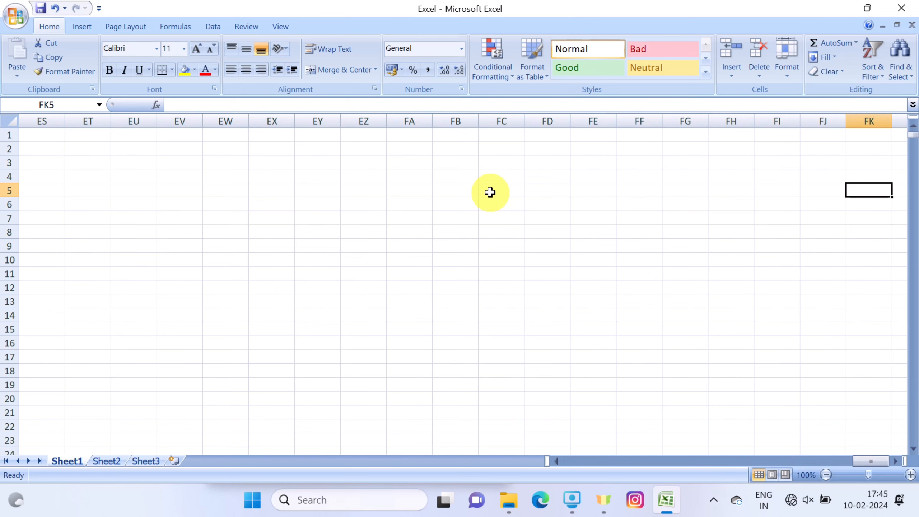
Bring the active cell back along row 5 to A5 at the start of the records table
key("Left")
key("Left")
key("Left")
key("Left")
key("Left")
key("Left")
key("Left")
key("Left")
key("Left")
key("Left")
key("Left")
key("Left")
key("Left")
key("Left")
key("Left")
key("Left")
key("Left")
key("Left")
key("Left")
key("Left")
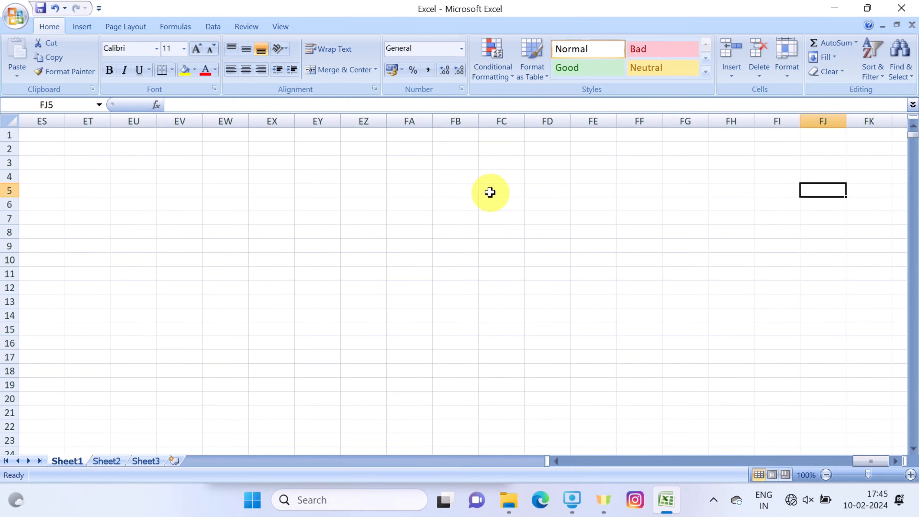
key("Left")
key("Left")
key("Left")
key("Left")
key("Left")
key("Left")
key("Left")
key("Left")
key("Left")
key("Left")
key("Left")
key("Left")
key("Left")
key("Left")
key("Left")
key("Left")
key("Left")
key("Left")
key("Left")
key("Left")
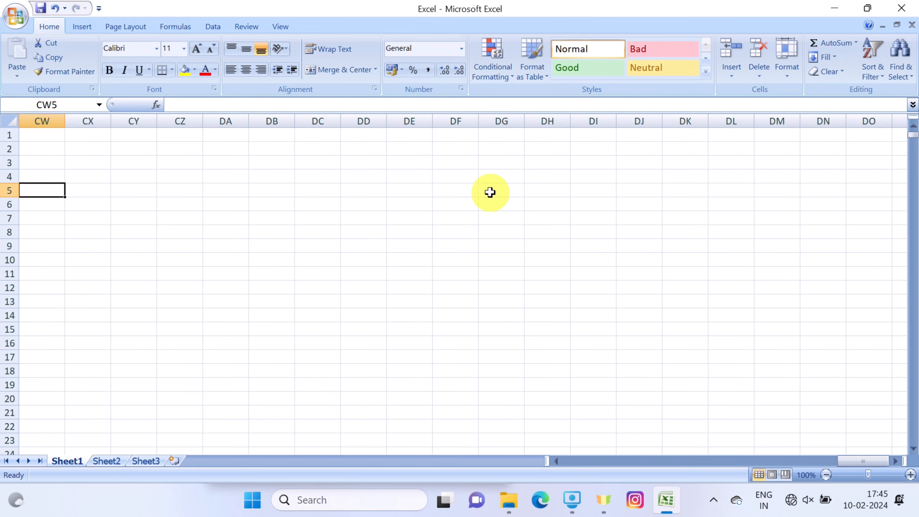
key("Left")
key("Left")
key("Left")
key("Left")
key("Left")
key("Left")
key("Left")
key("Left")
key("Left")
key("Left")
key("Left")
key("Left")
key("Left")
key("Left")
key("Left")
key("Left")
key("Left")
key("Left")
key("Left")
key("Left")
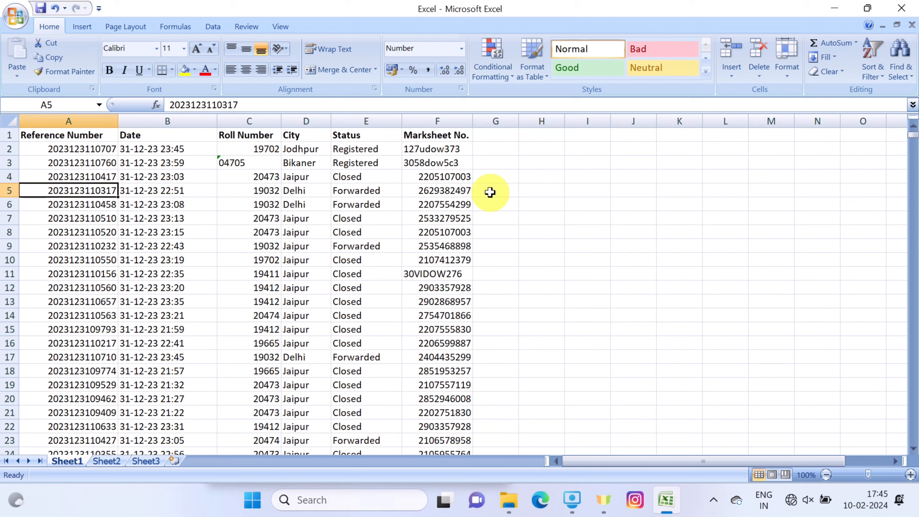
Move the active cell down column A from A5 to A69 to examine the sheet's rows
key("Down")
key("Down")
key("Down")
key("Down")
key("Down")
key("Down")
key("Down")
key("Down")
key("Down")
key("Down")
key("Down")
key("Down")
key("Down")
key("Down")
key("Down")
key("Down")
key("Down")
key("Down")
key("Down")
key("Down")
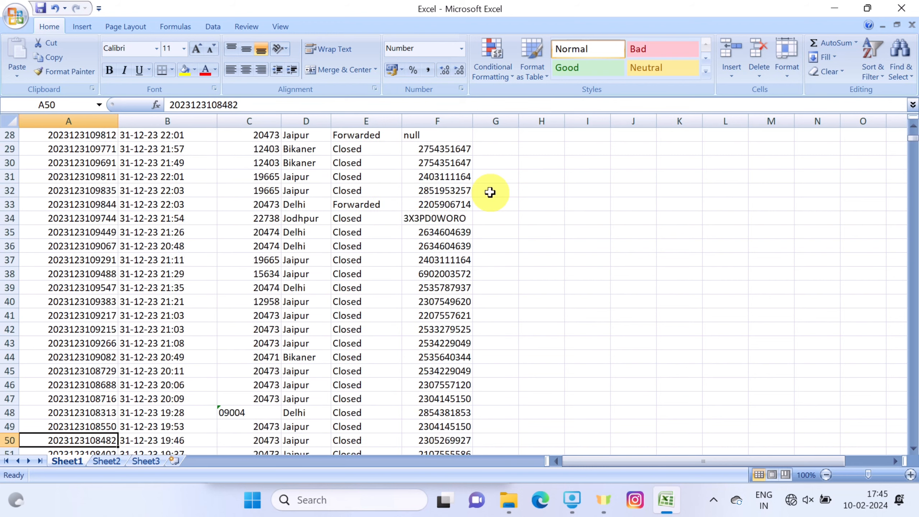
key("Down")
key("Down")
key("Down")
key("Down")
key("Down")
key("Down")
key("Down")
key("Down")
key("Down")
key("Down")
key("Down")
key("Down")
key("Down")
key("Down")
key("Down")
key("Down")
key("Down")
key("Down")
key("Down")
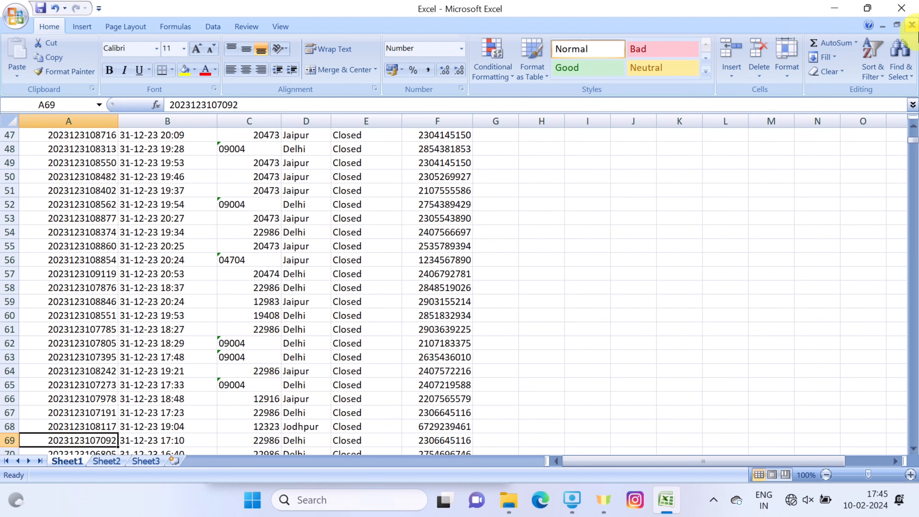
left_click(873, 73)
left_click(900, 70)
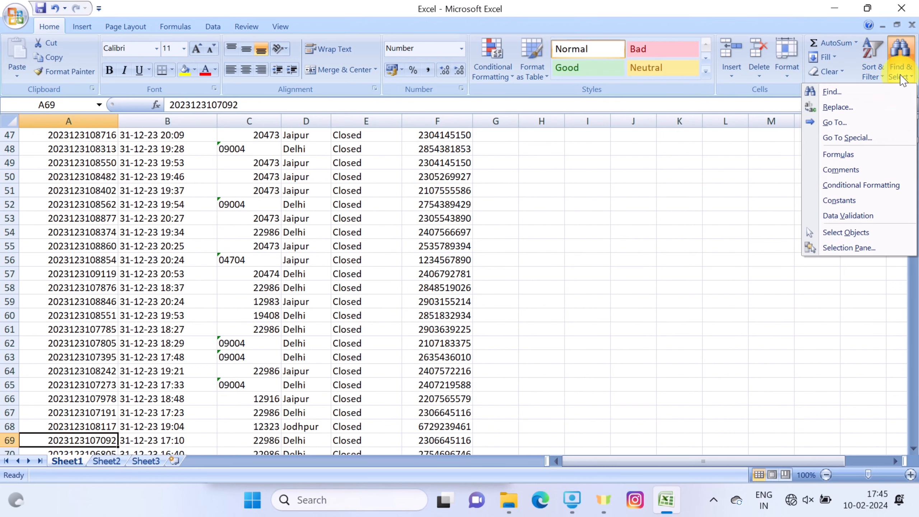
left_click(842, 122)
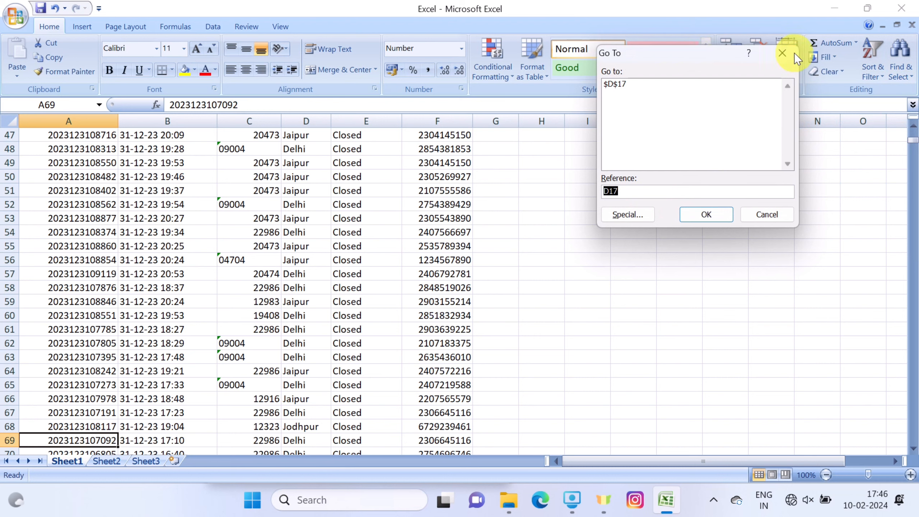
left_click(782, 53)
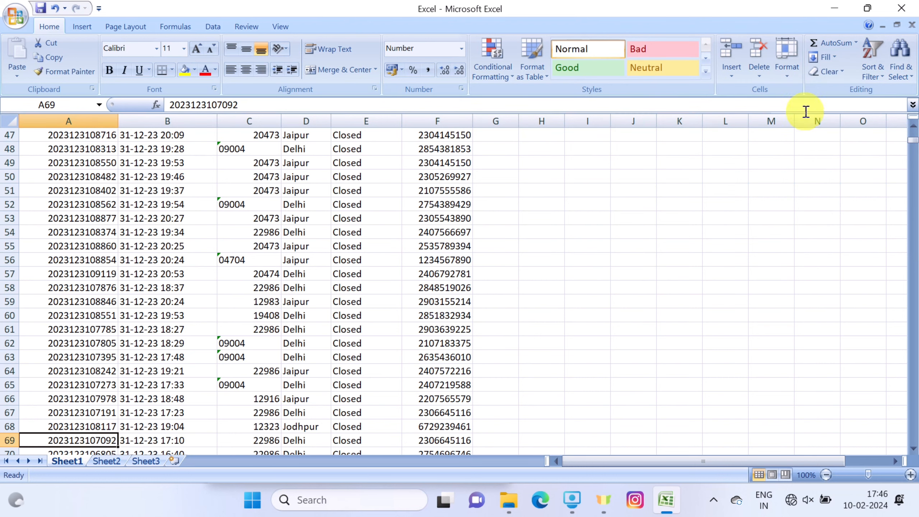
Note the sheet's last column label XFD in cell J50 and its last row number 1048576 in cell J52
left_click(644, 177)
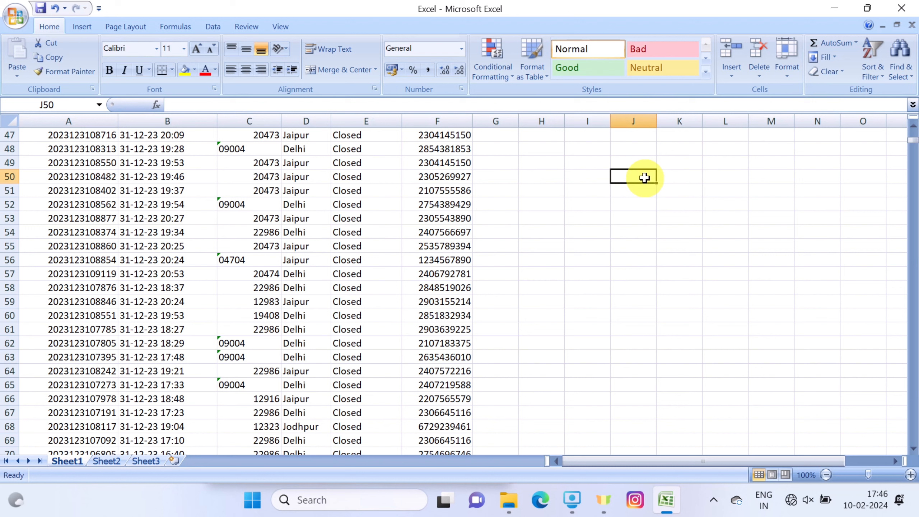
type("XFD")
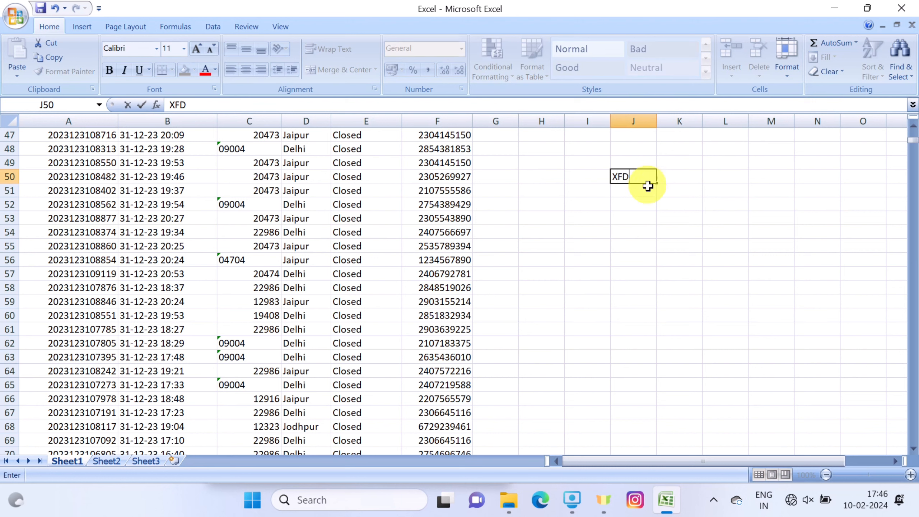
left_click(648, 196)
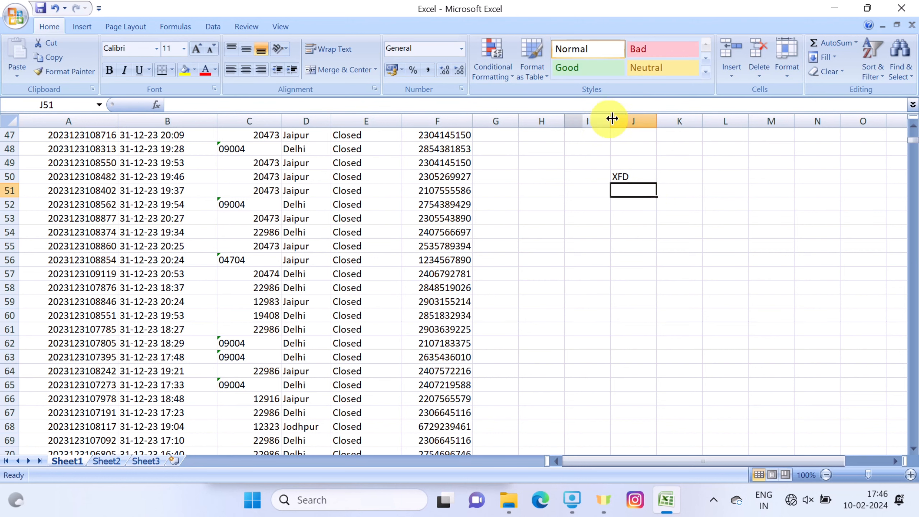
left_click(619, 178)
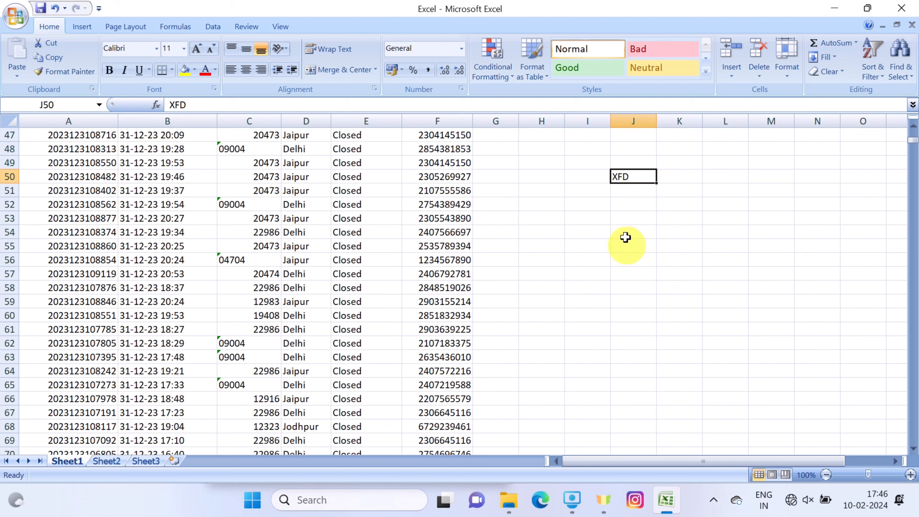
left_click(626, 202)
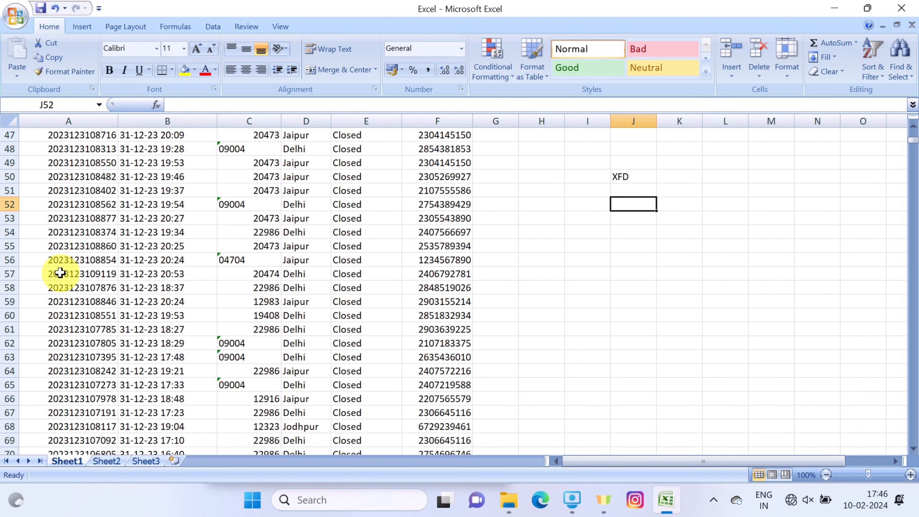
type("1")
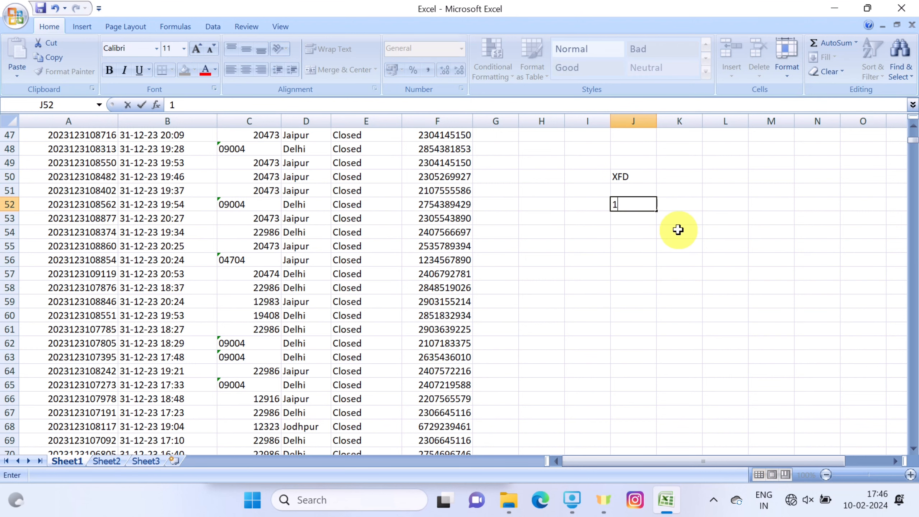
type("048576")
key("Return")
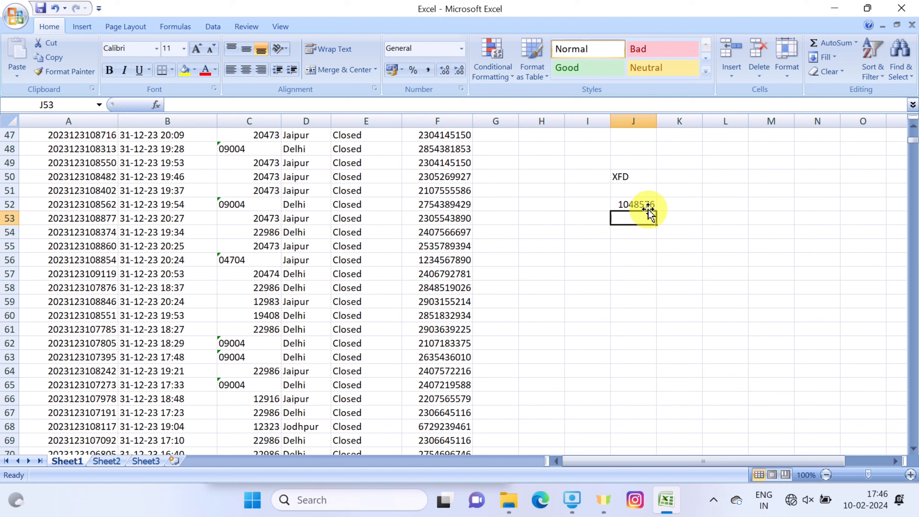
left_click(645, 176)
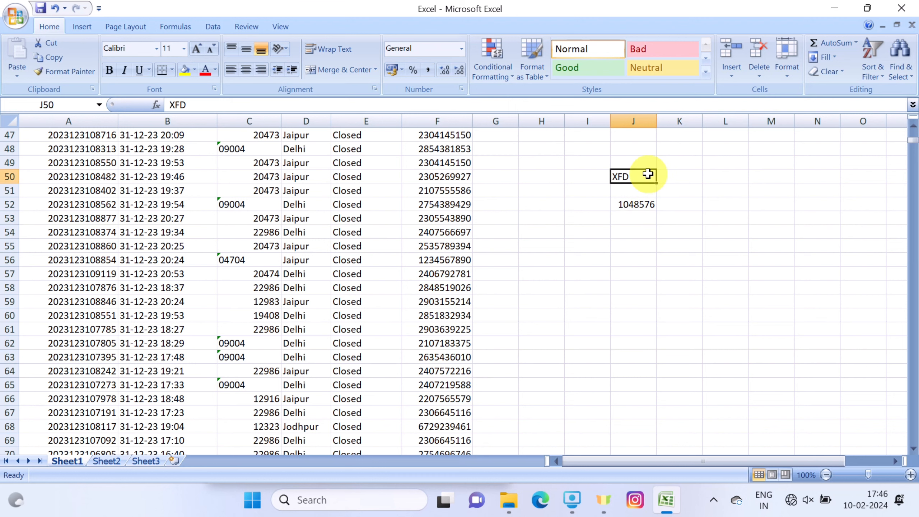
left_click(647, 204)
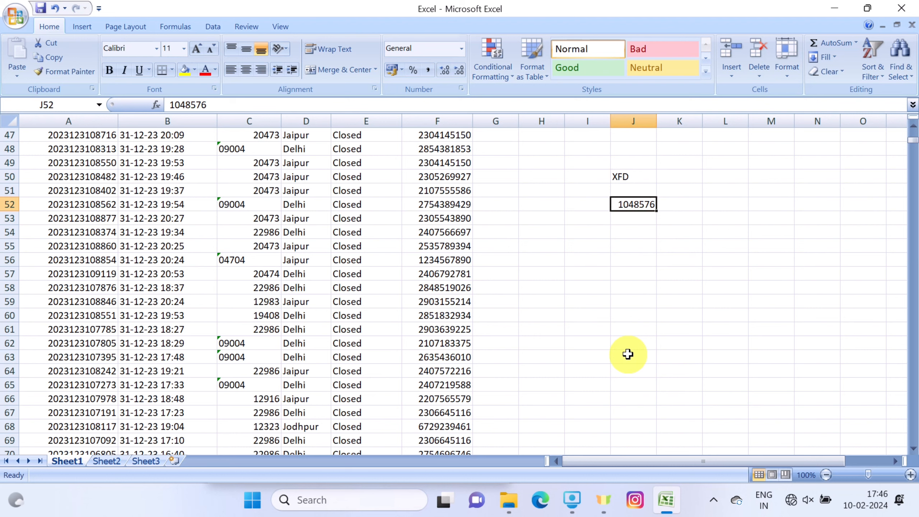
left_click(734, 301)
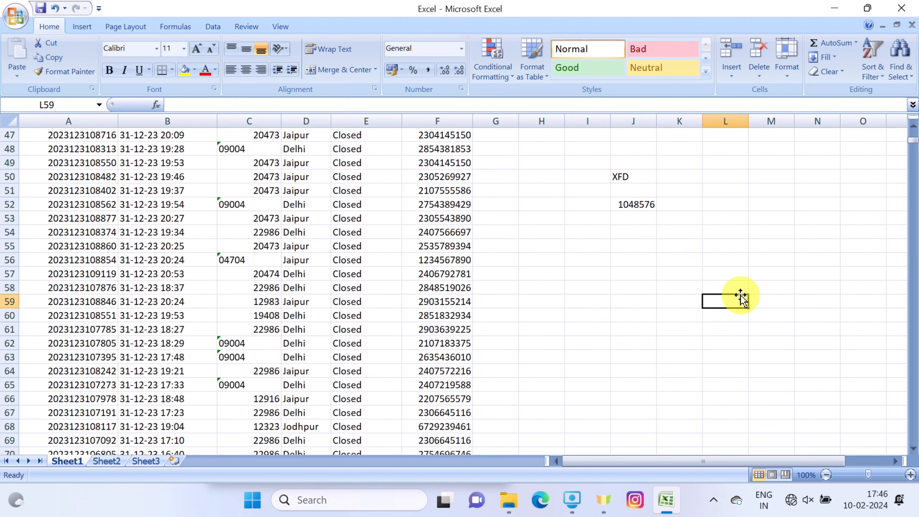
Use Go To to jump to the sheet's last cell, XFD1048576, and examine the sheet's edges there
left_click(893, 65)
left_click(866, 124)
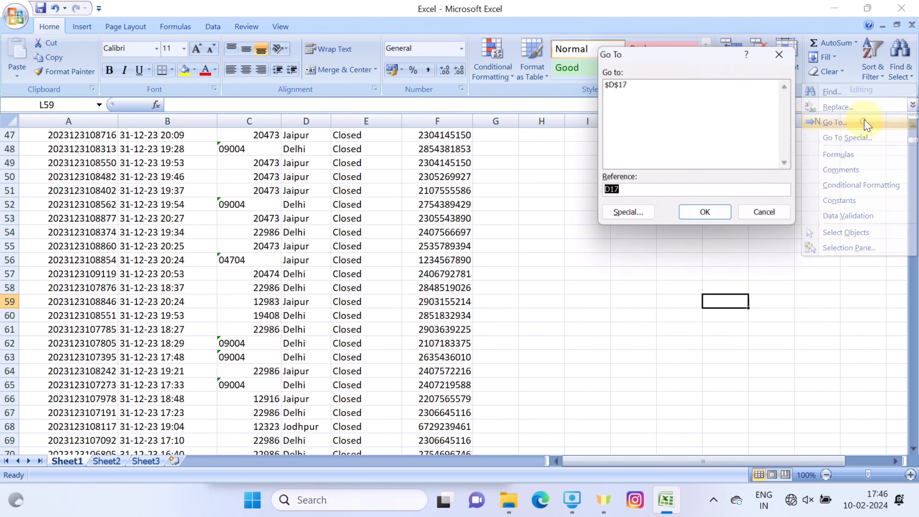
left_click_drag(660, 55, 333, 69)
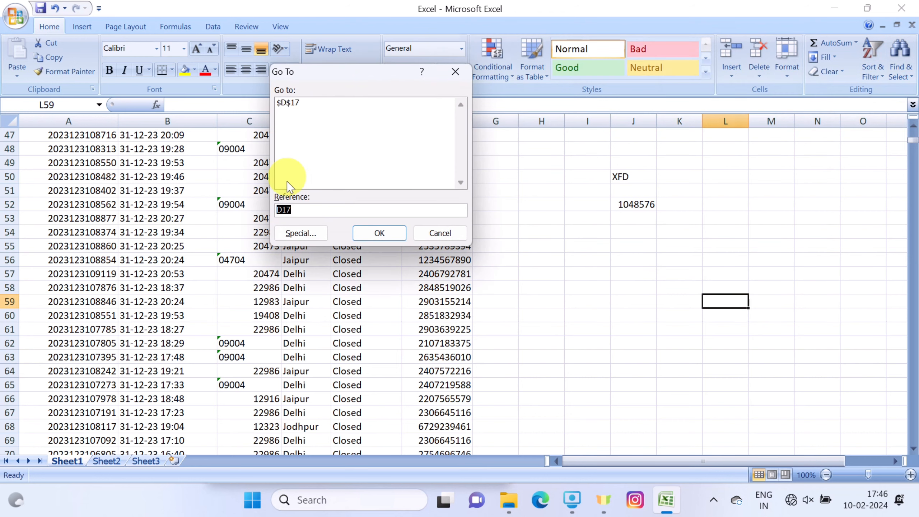
type("X")
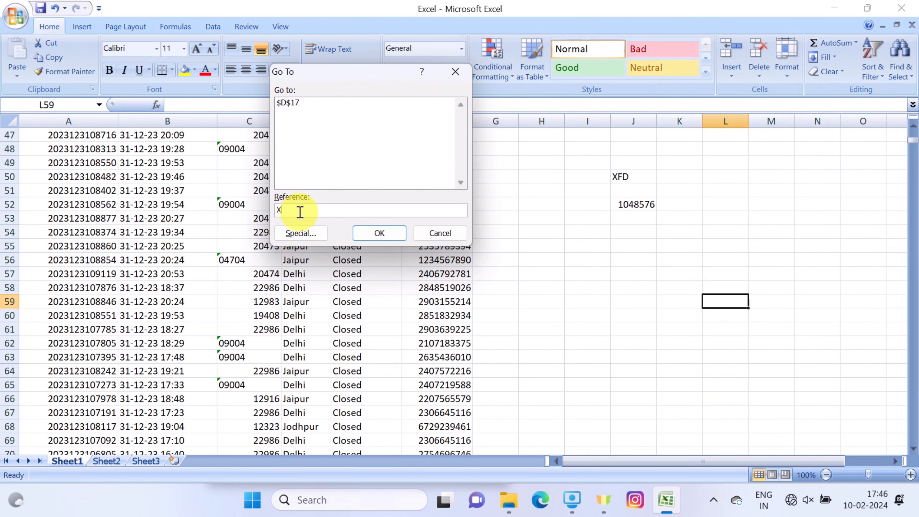
type("FD10487")
key("BackSpace")
type("576")
left_click(360, 233)
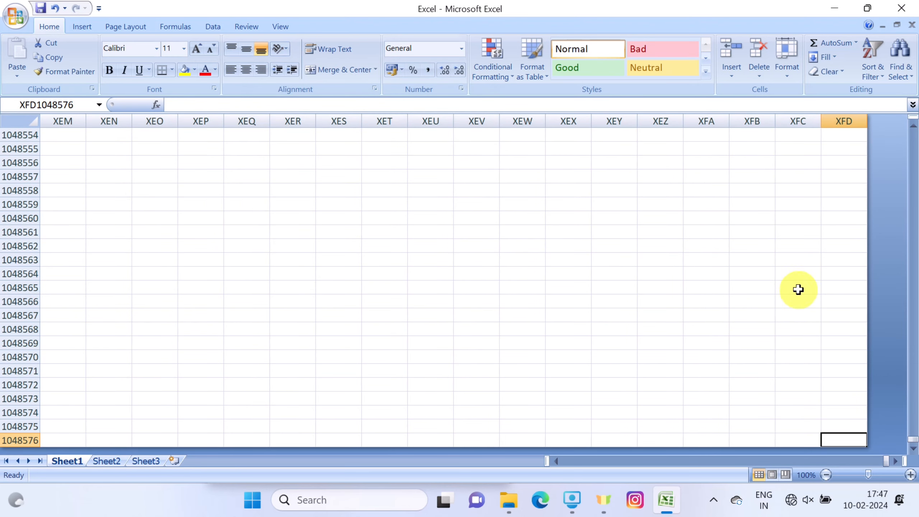
scroll(798, 289, "down", 3)
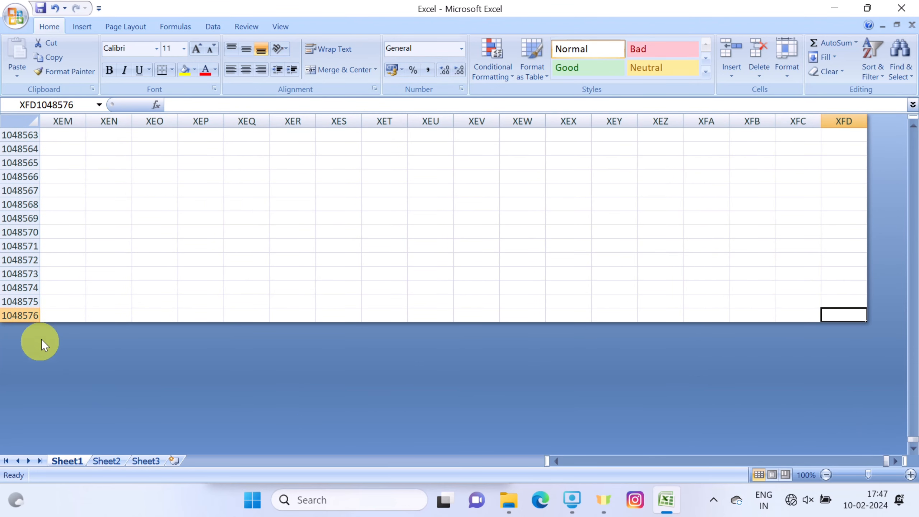
left_click(895, 462)
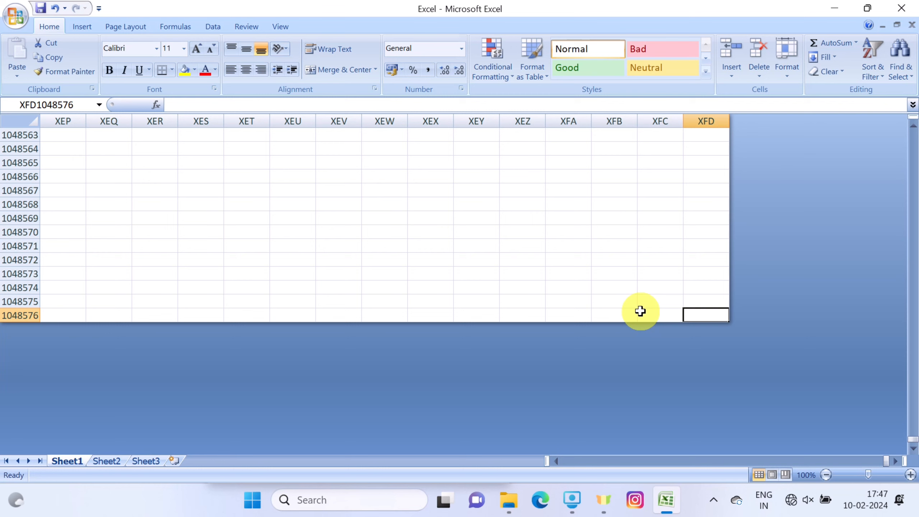
Return to cell A1 with Go To and insert a blank row above the table's header row
key("ctrl+g")
type("A1")
key("Return")
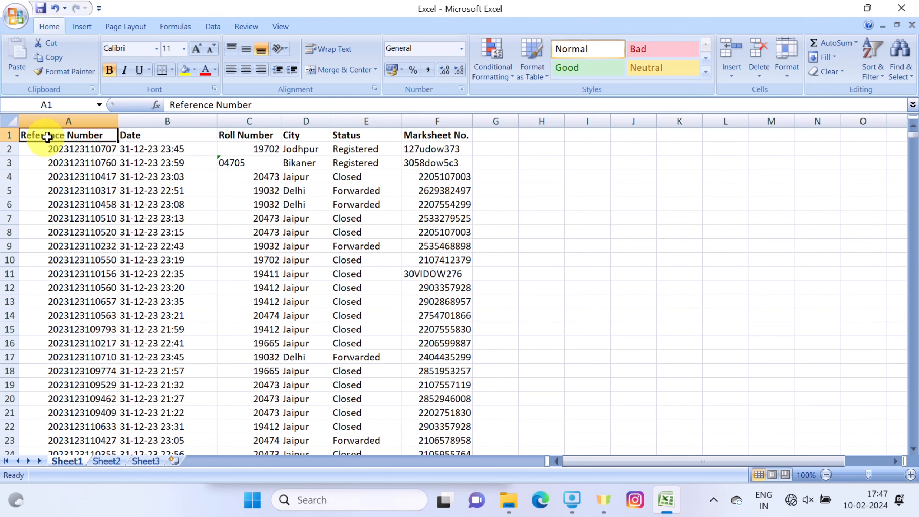
right_click(9, 135)
left_click(57, 208)
left_click(444, 250)
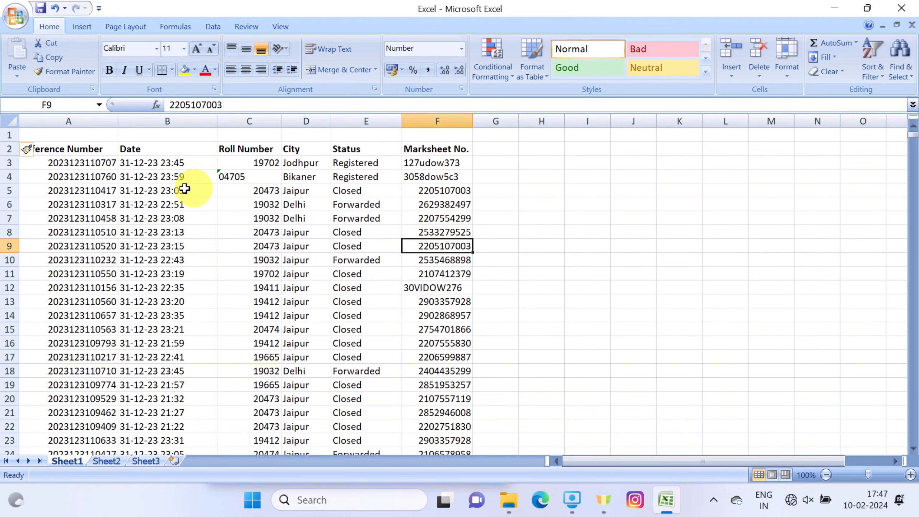
left_click(99, 144)
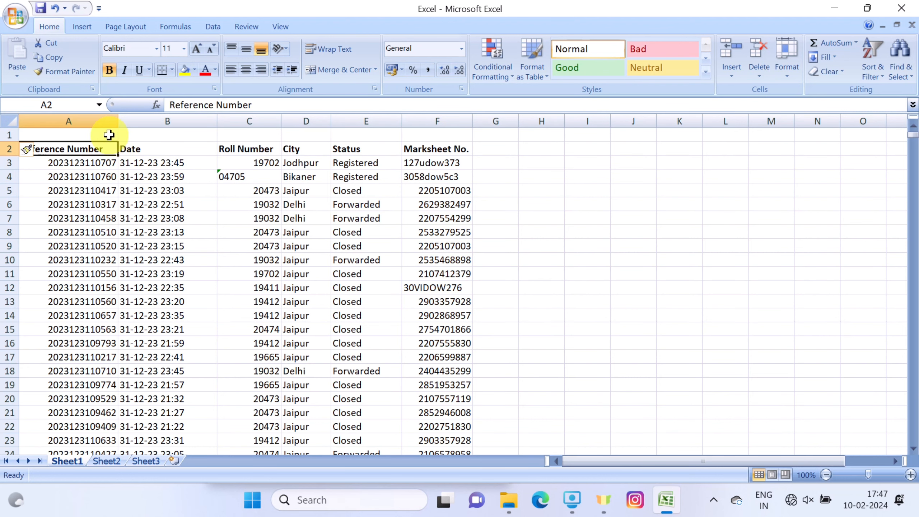
Enter 1 in cell A1 of the blank row above the headers
left_click(109, 135)
type("1")
left_click(588, 201)
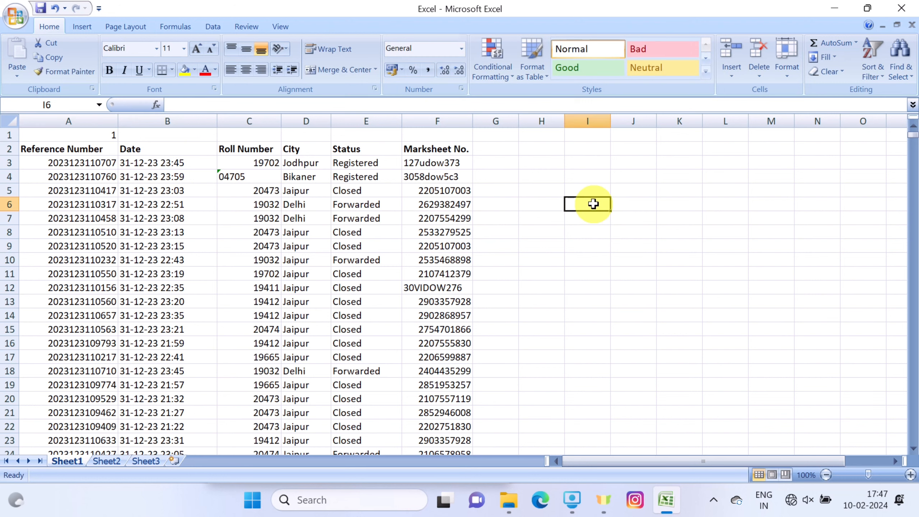
Fill a linear series along row 1 from cell A1 with step value 1 and stop value 16384
left_click(90, 133)
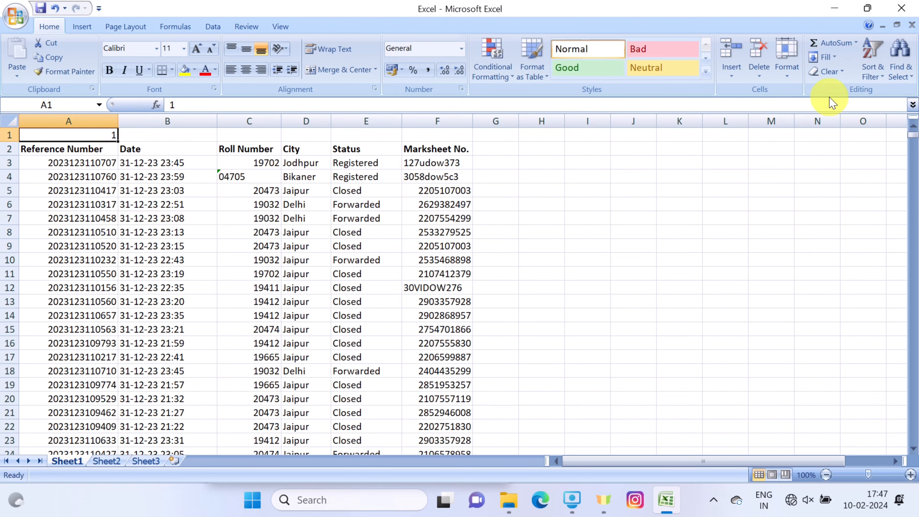
left_click(826, 56)
left_click(862, 157)
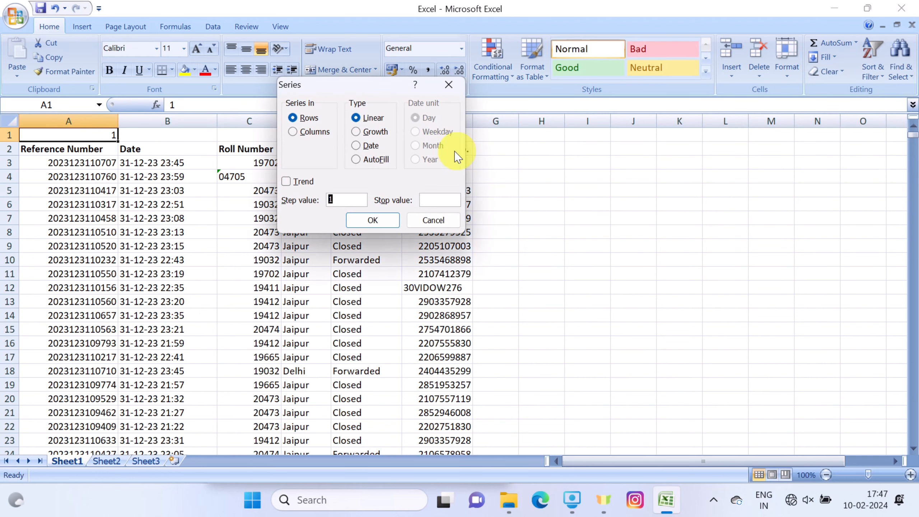
left_click(437, 201)
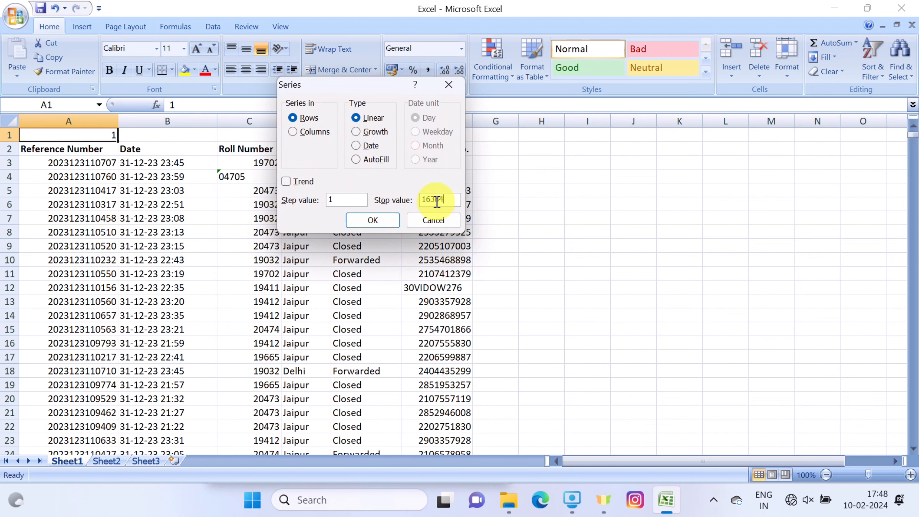
left_click(372, 220)
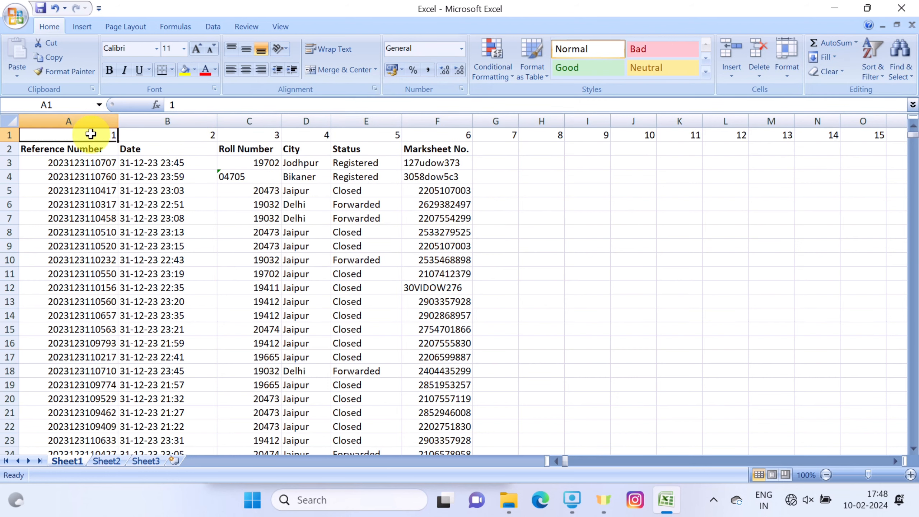
Examine the far end of the number series in row 1 and select its last cell, XFD1
left_click_drag(566, 459, 913, 467)
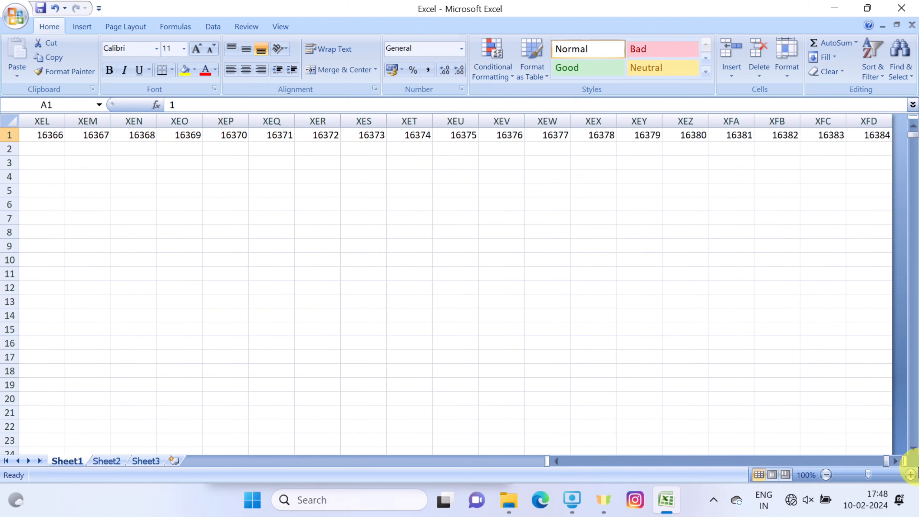
left_click(895, 461)
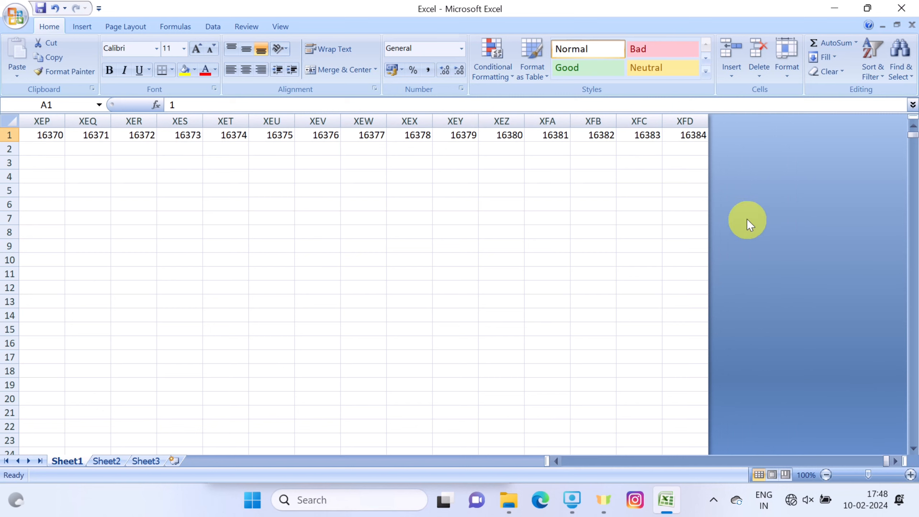
left_click(695, 135)
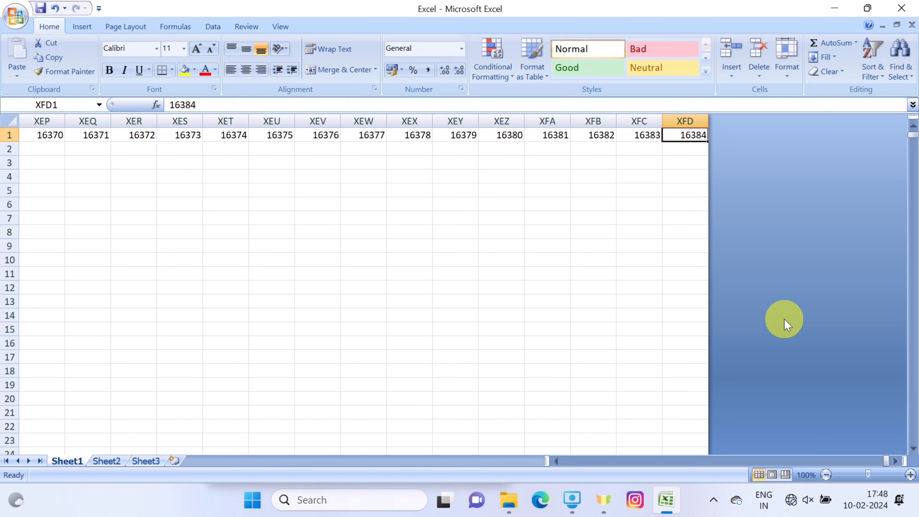
Use Go To to return to cell A1, and then select the empty cell I7
key("ctrl+g")
type("A1")
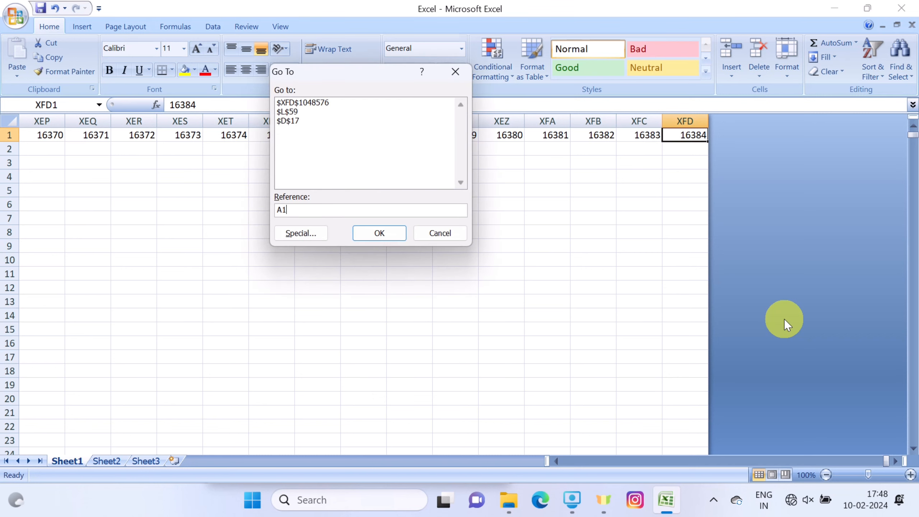
key("Return")
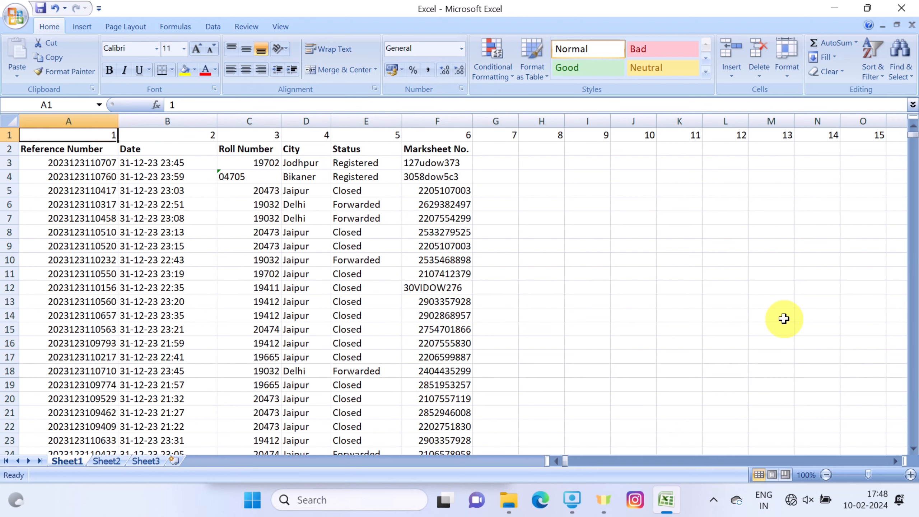
left_click(580, 221)
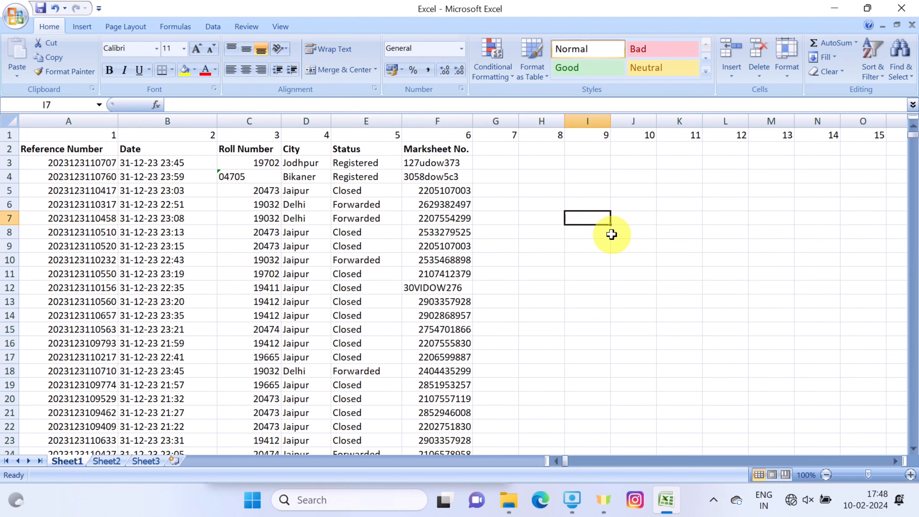
Enter XFD1048576 in cell I7 and widen column I to fit the text
type("S")
type("FD")
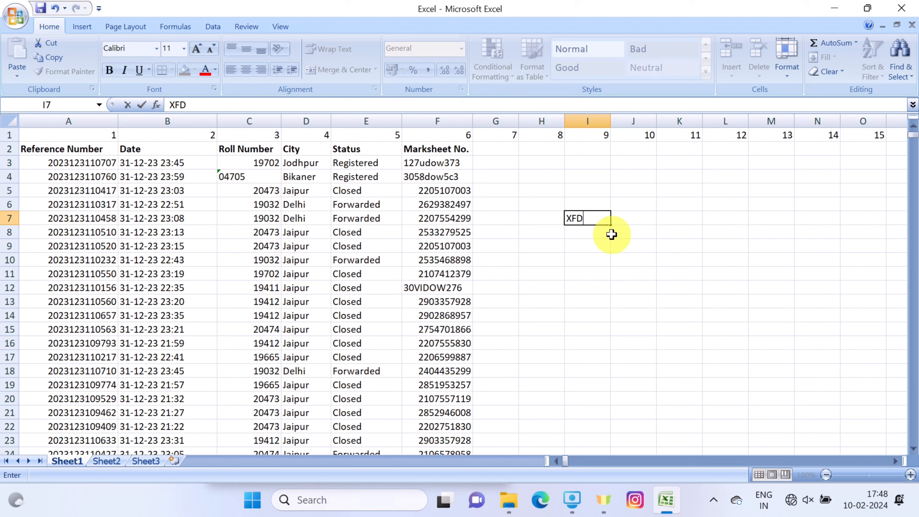
type("1048576")
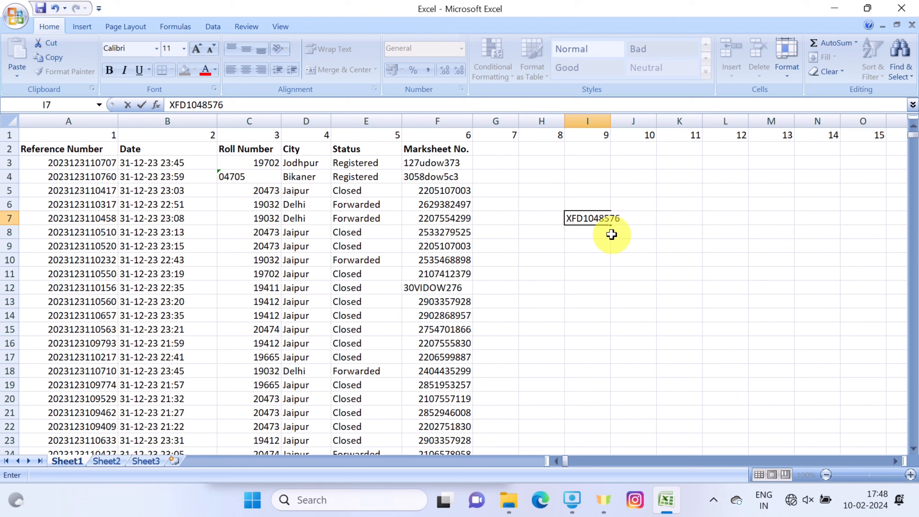
key("Return")
left_click_drag(610, 120, 653, 120)
left_click(614, 219)
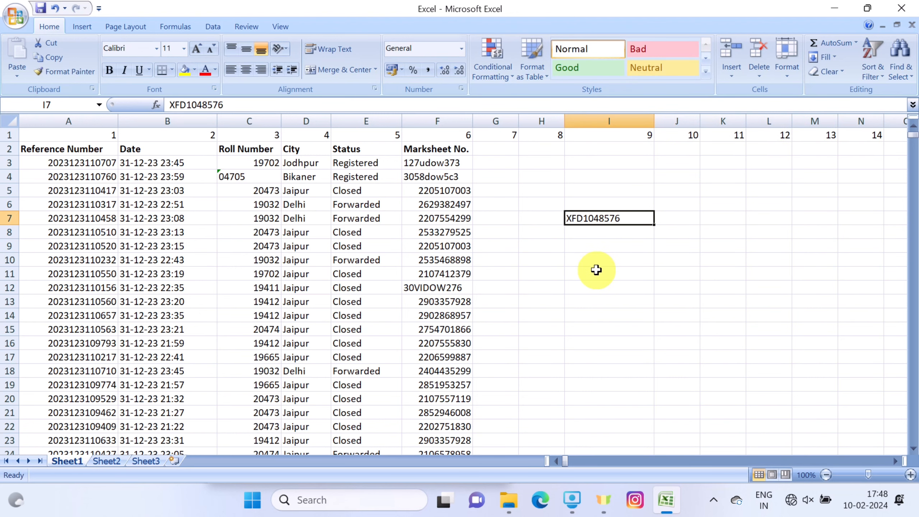
left_click(632, 140)
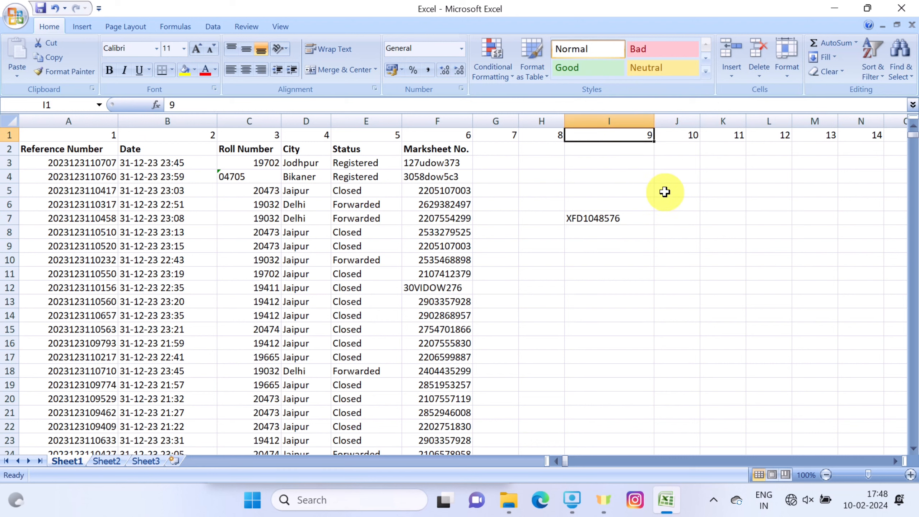
left_click(627, 217)
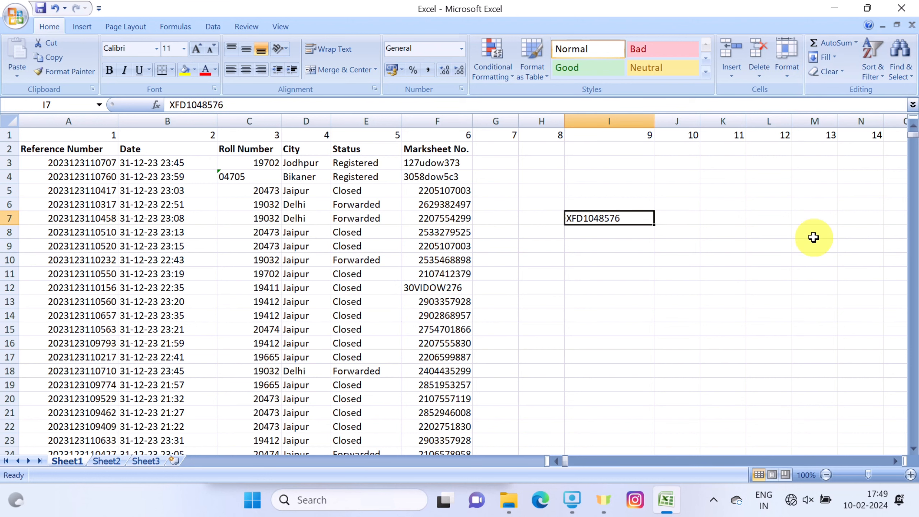
Use Go To to jump to the sheet's last cell, XFD1048576, and examine the final rows and columns
left_click(896, 72)
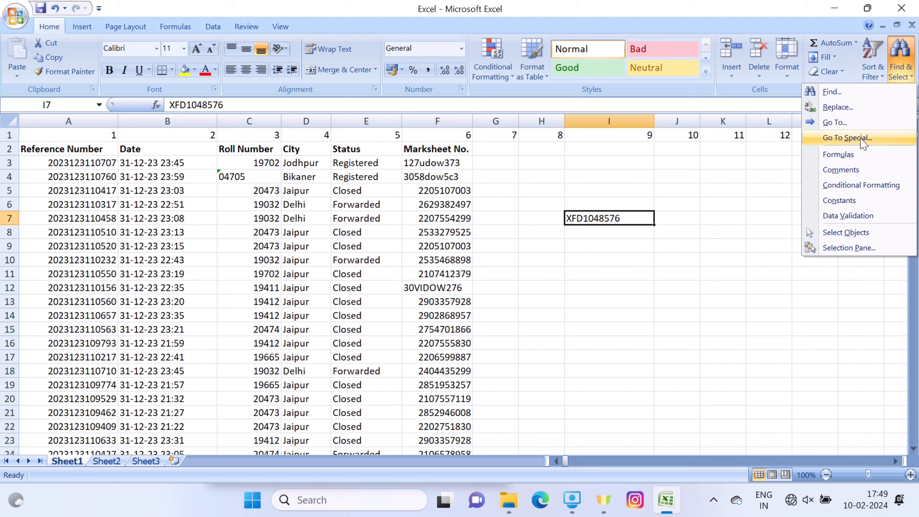
left_click(831, 123)
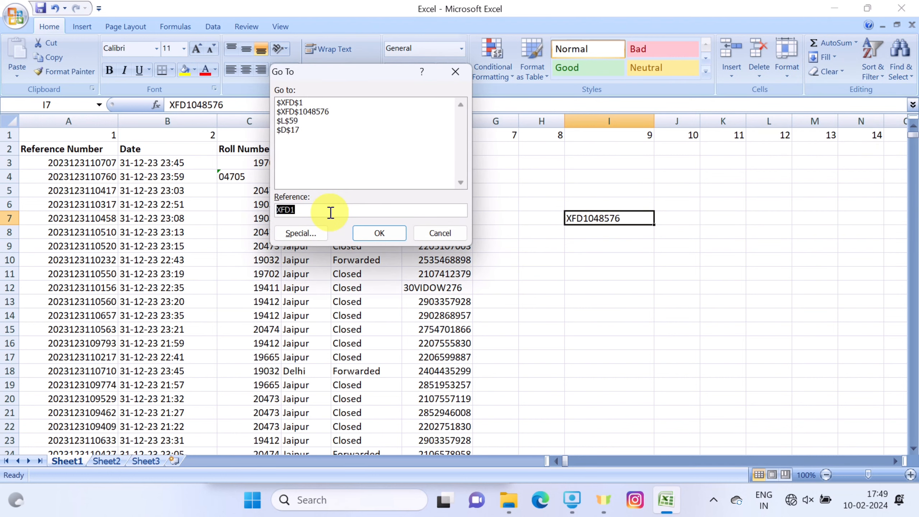
type("X")
left_click(377, 232)
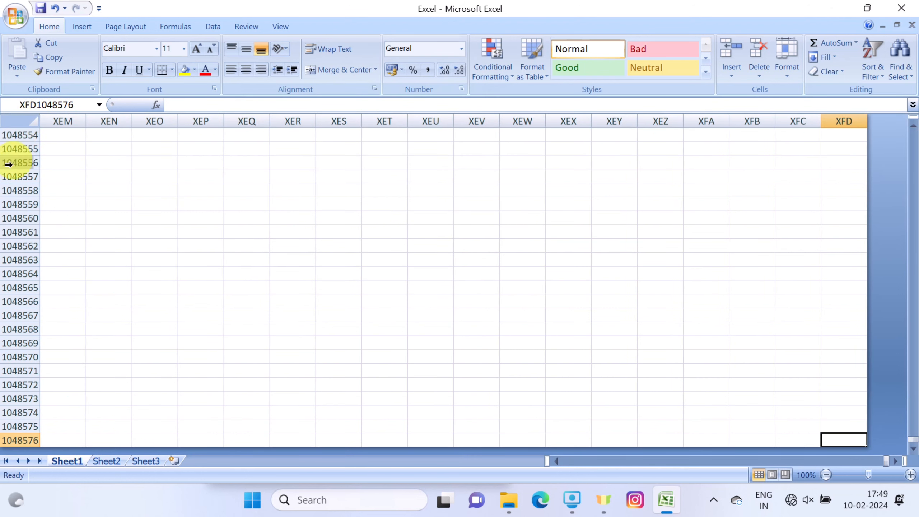
scroll(7, 442, "down", 3)
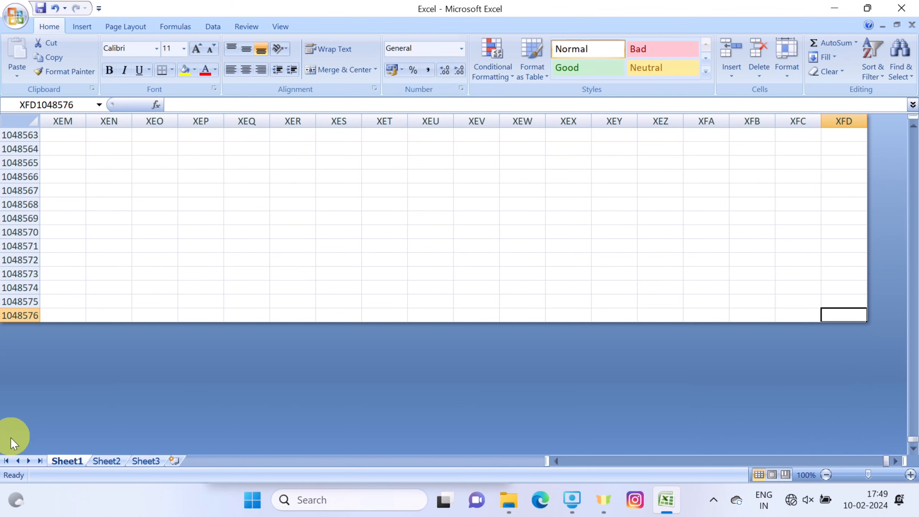
Use Go To to return to cell A1, and then select the empty cell H10
left_click(900, 66)
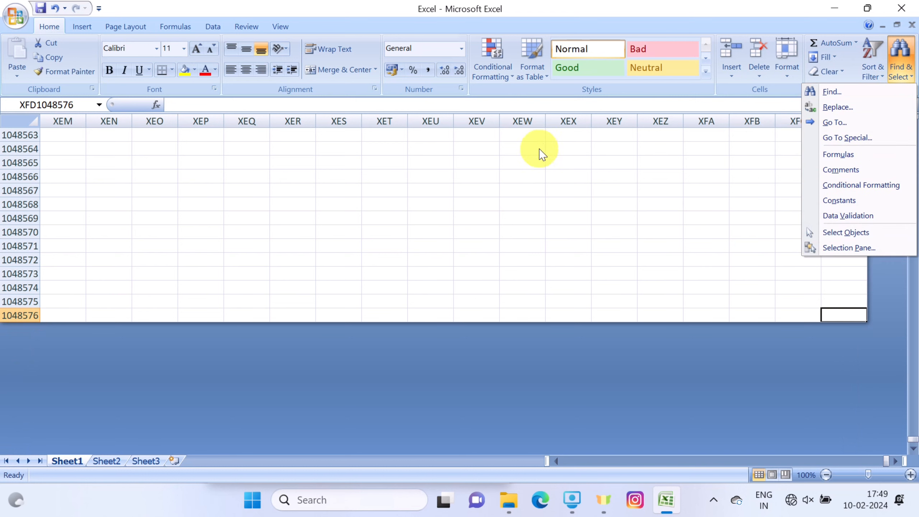
left_click(575, 205)
left_click(533, 203)
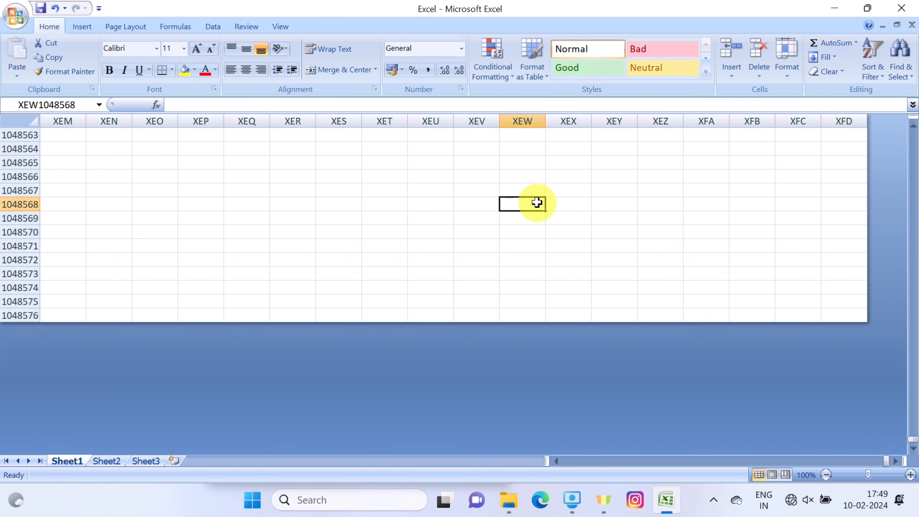
key("ctrl+g")
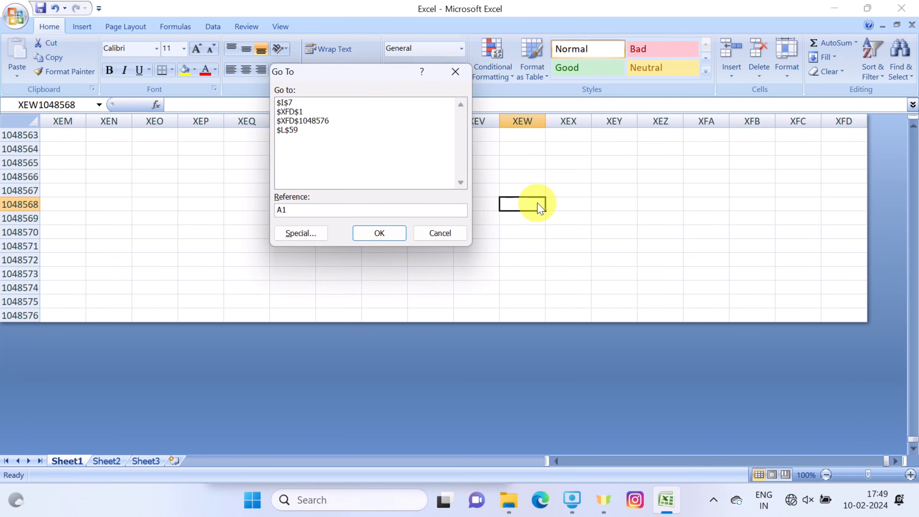
key("Return")
left_click(541, 260)
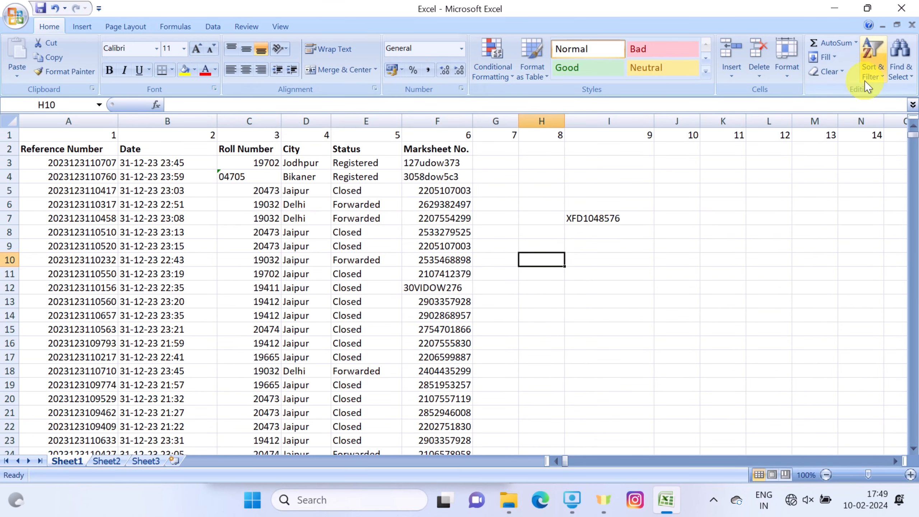
left_click(899, 65)
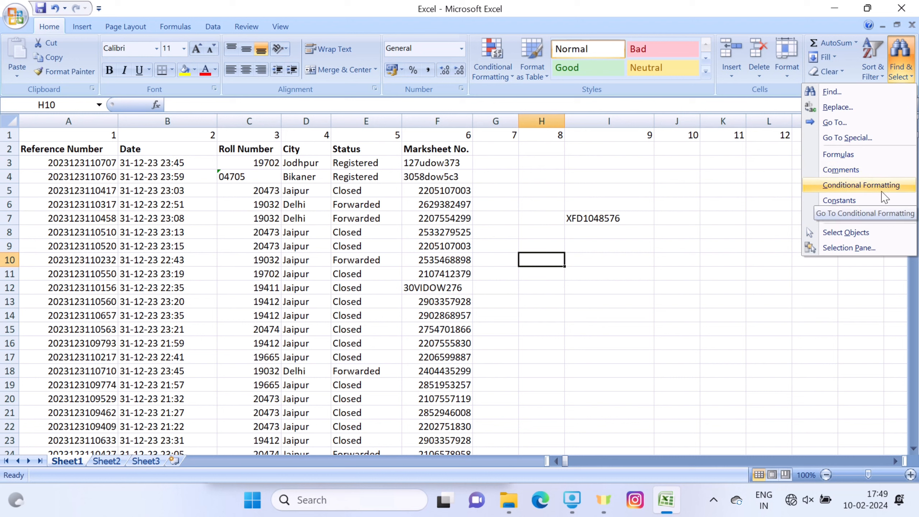
left_click(533, 246)
left_click(457, 249)
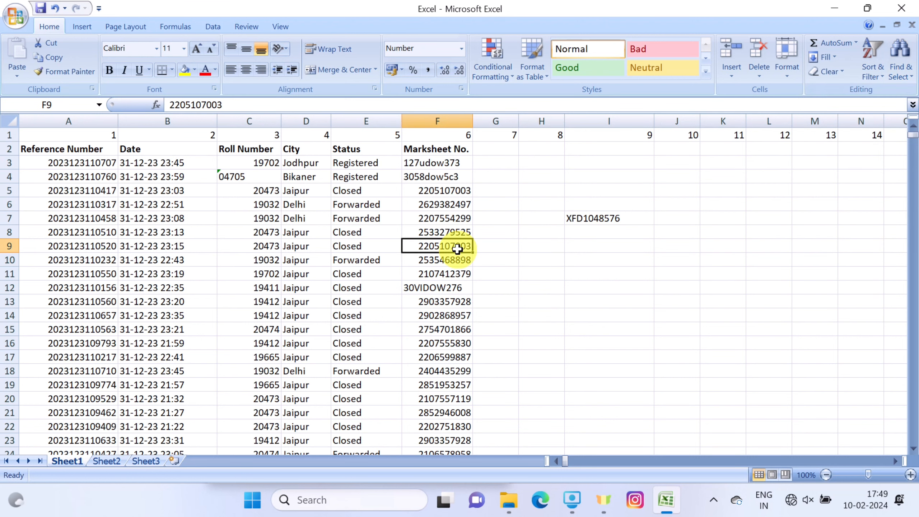
Clear the XFD1048576 text from cell I7 and select cell G3
left_click(571, 219)
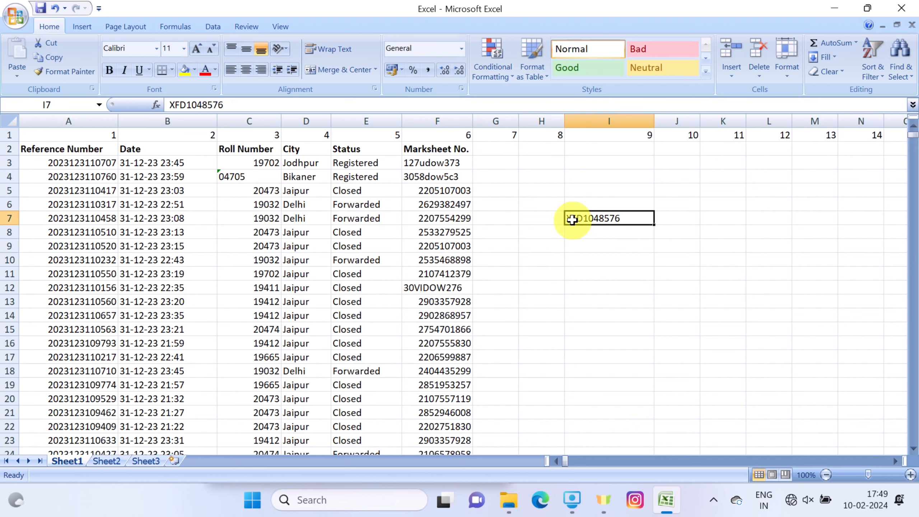
key("Delete")
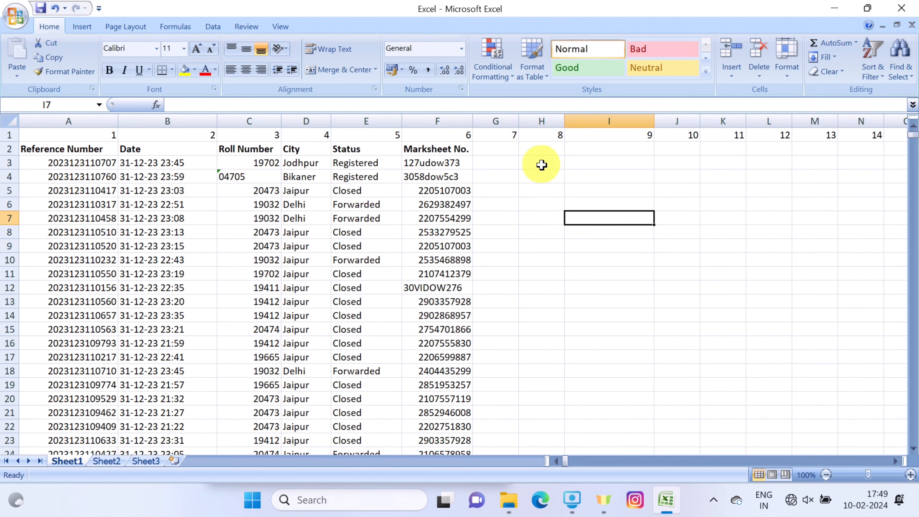
left_click(498, 167)
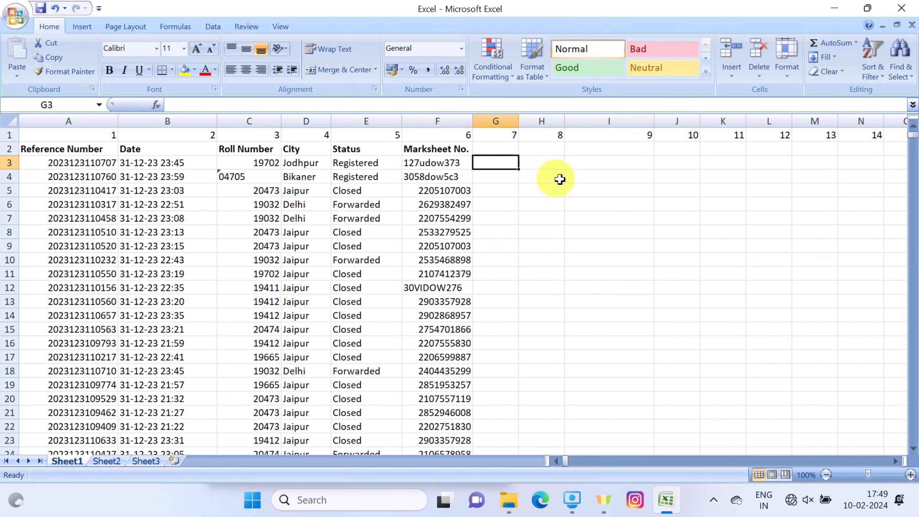
right_click(9, 136)
left_click(156, 223)
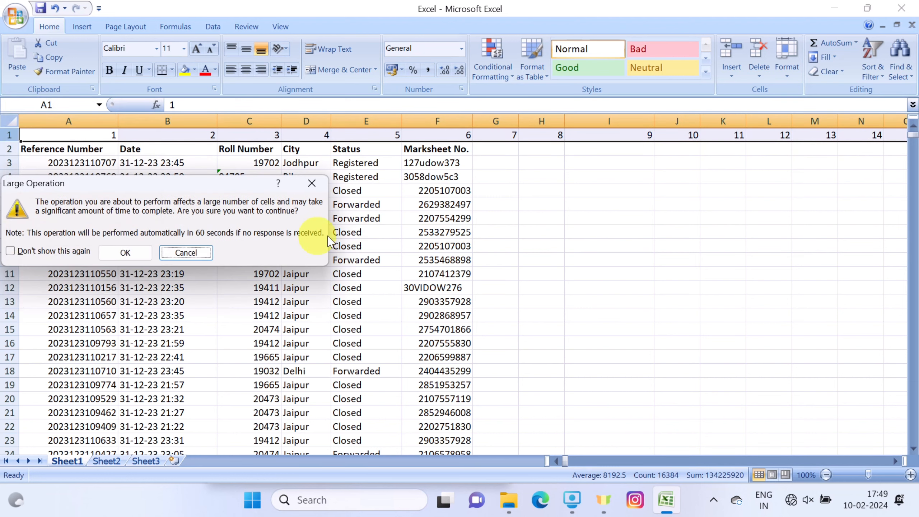
left_click(310, 182)
left_click(499, 183)
left_click(638, 218)
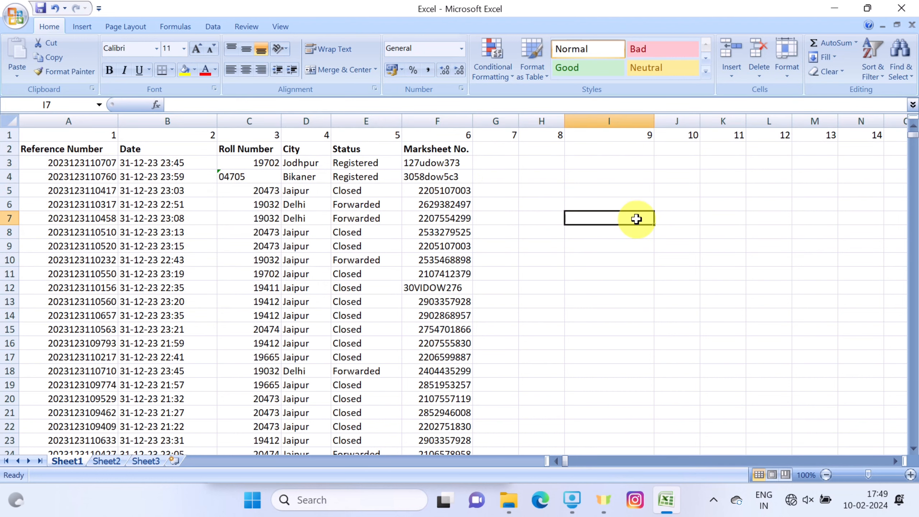
left_click(499, 161)
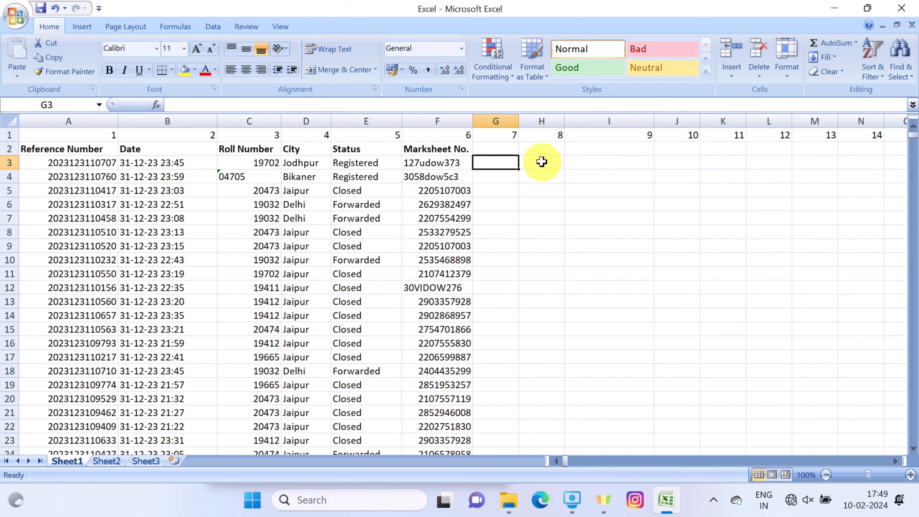
Undo the recent edits back through the insertion of the number row above the headers
left_click(696, 215)
key("ctrl+z")
key("ctrl+z")
key("ctrl+z")
key("ctrl+z")
key("ctrl+z")
key("ctrl+z")
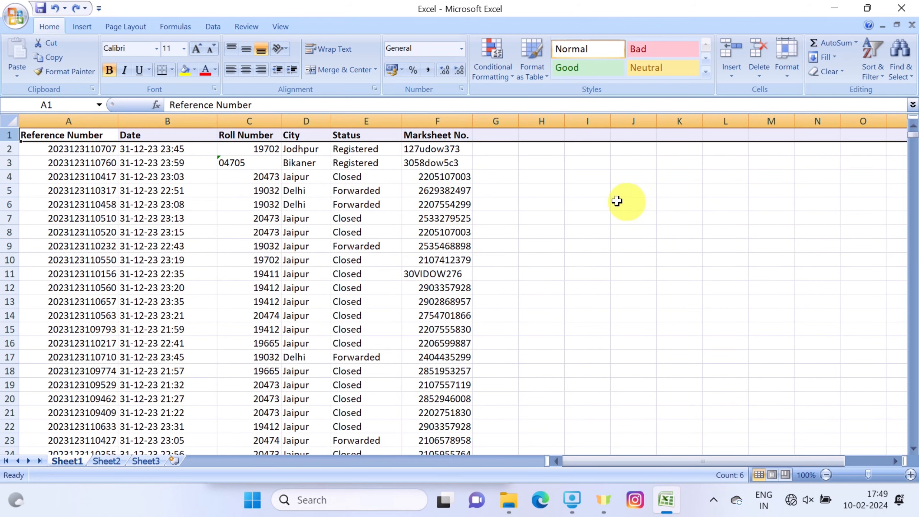
Add the header NUMBER in G1 and enter 12, 3, 5, 7 and 9 in cells G2 to G6
left_click(510, 135)
type("NUM")
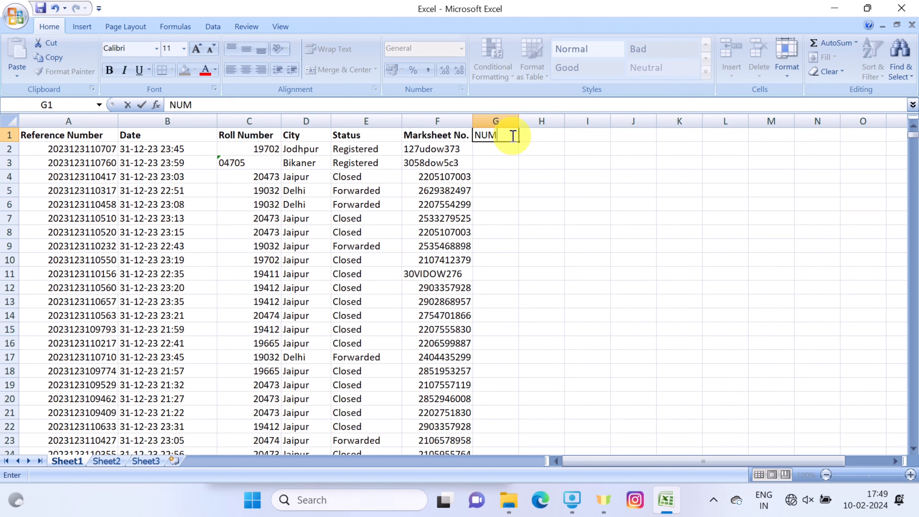
type("BER")
key("Return")
type("12")
key("Return")
type("3")
key("Return")
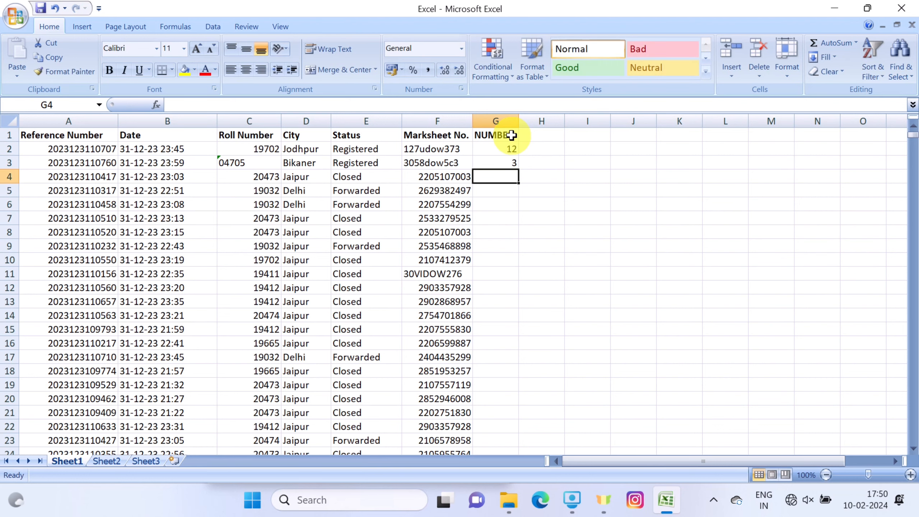
type("5")
key("Return")
type("7")
key("Return")
type("9")
key("Return")
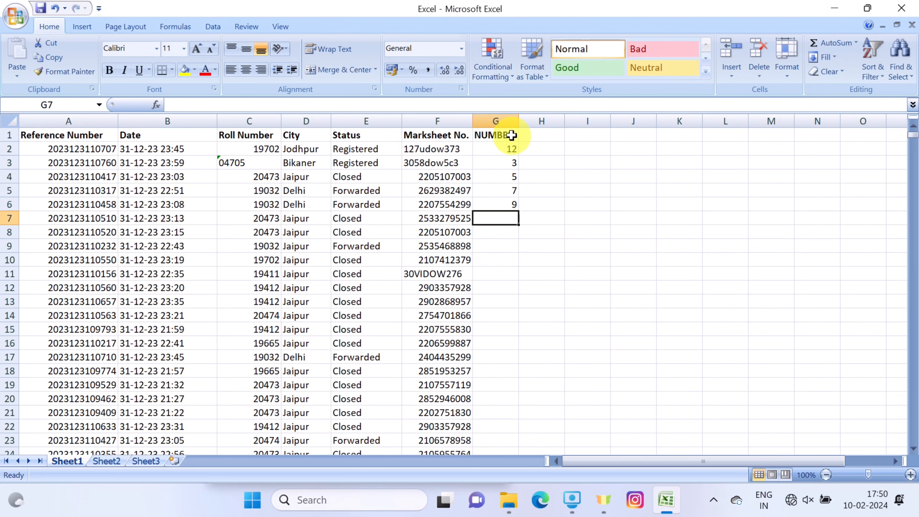
Continue the NUMBER column with 0, 4, 7, 8, 3, 8 and 9 in cells G7 to G13
type("0")
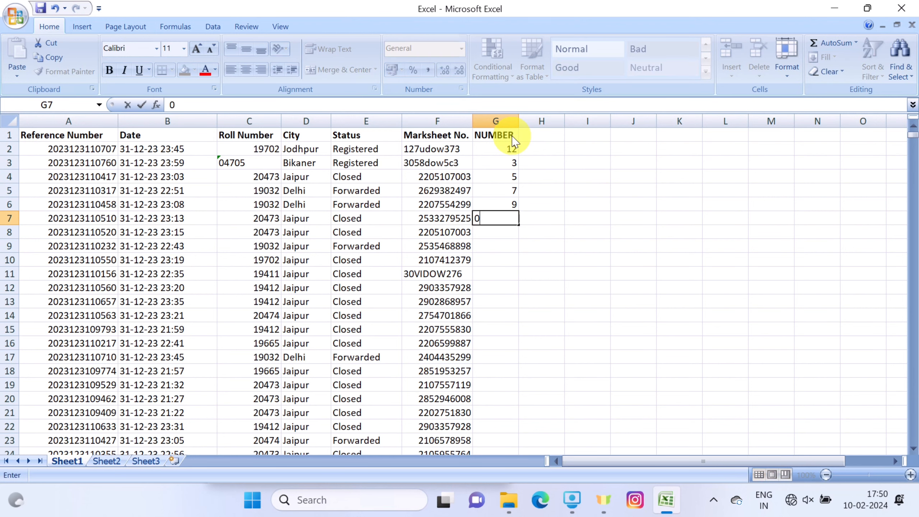
key("Up")
key("Down")
key("Down")
type("4")
key("Return")
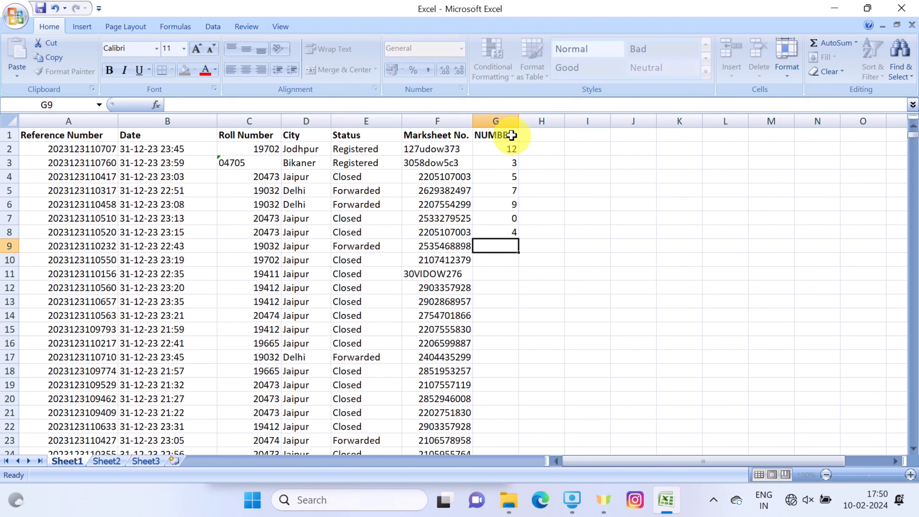
type("7")
key("Return")
type("8")
key("Return")
type("3")
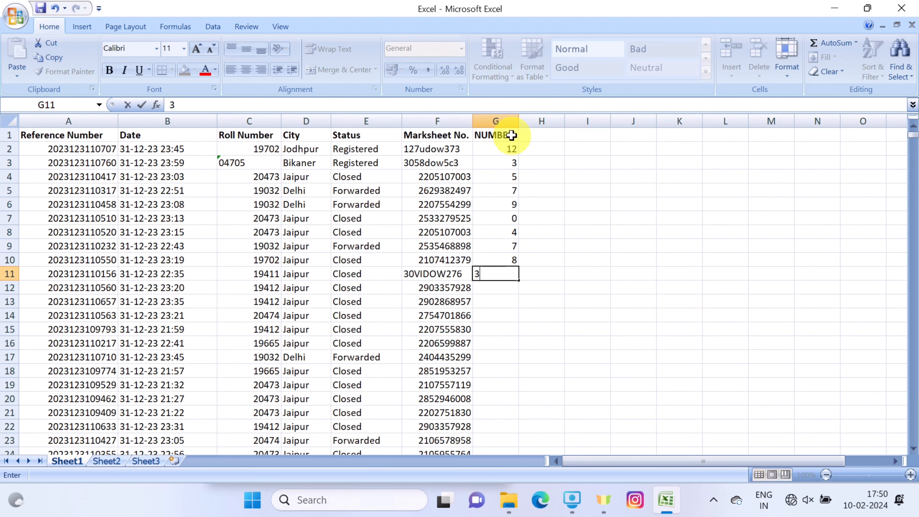
key("Return")
type("8")
key("Return")
type("9")
key("Return")
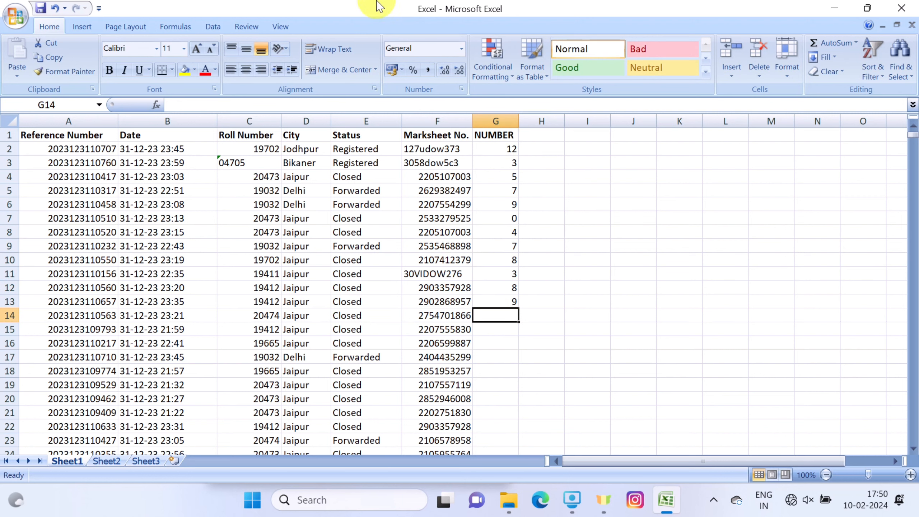
Total the NUMBER column values G2:G13 in cell G14 with AutoSum
left_click(493, 118)
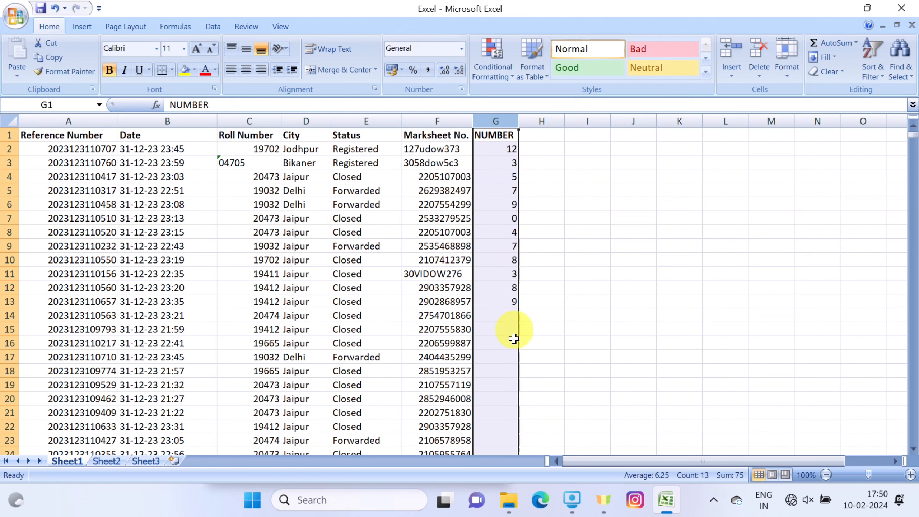
left_click(501, 316)
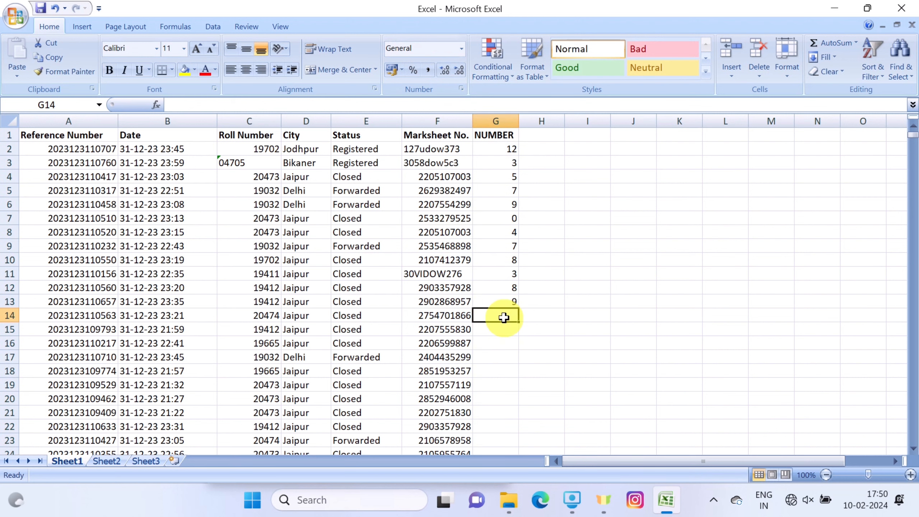
left_click(838, 43)
key("Return")
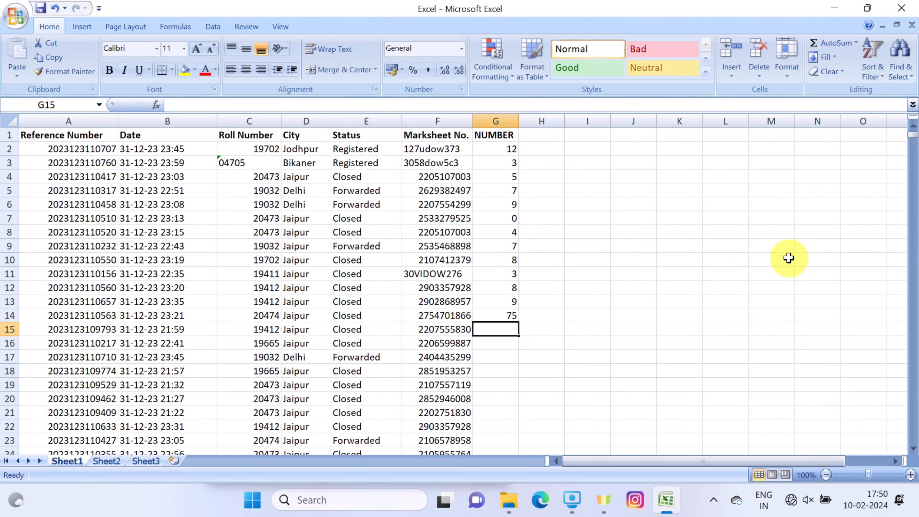
Locate the cells containing formulas on the sheet, and then select cell A9
left_click(900, 74)
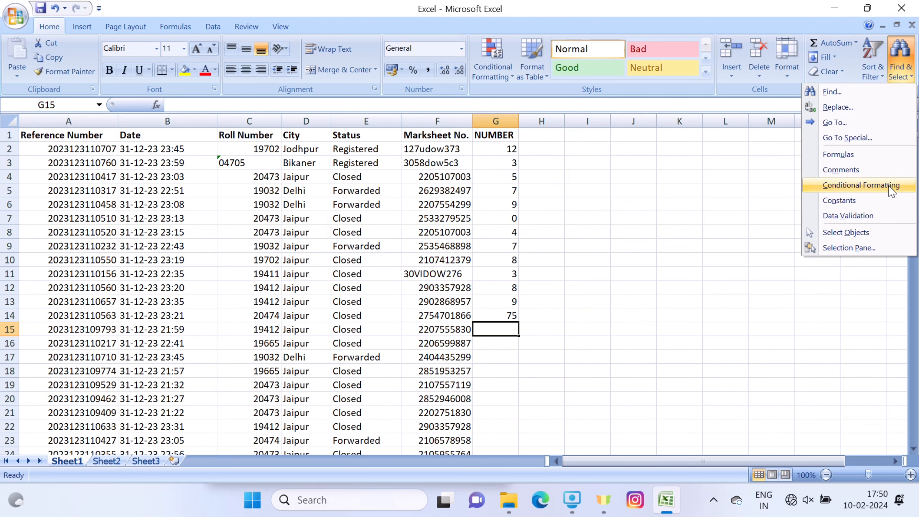
left_click(856, 154)
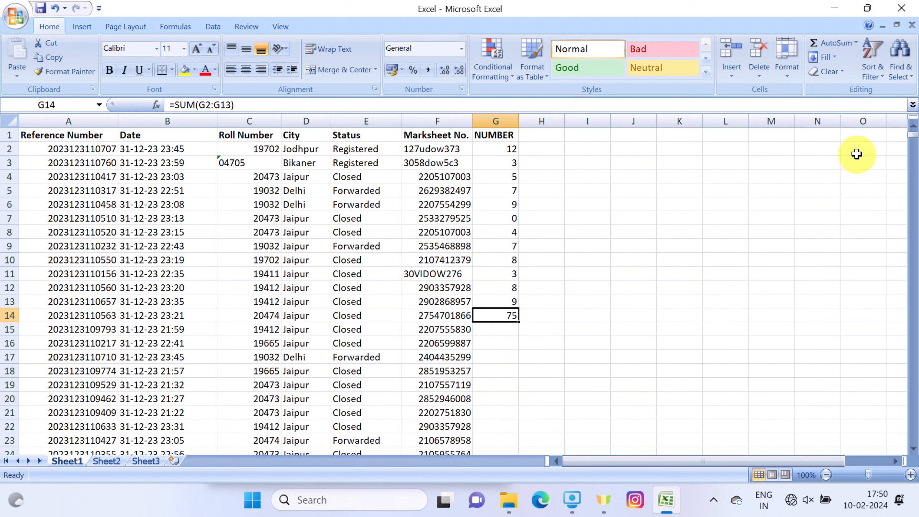
left_click(85, 246)
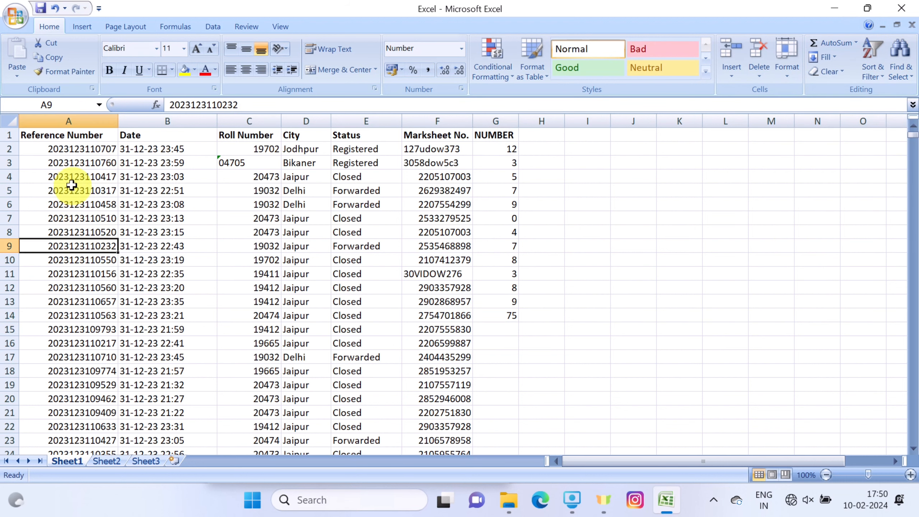
Starting from cell A1, locate the cells containing formulas on the sheet again, and then deselect them
left_click(44, 136)
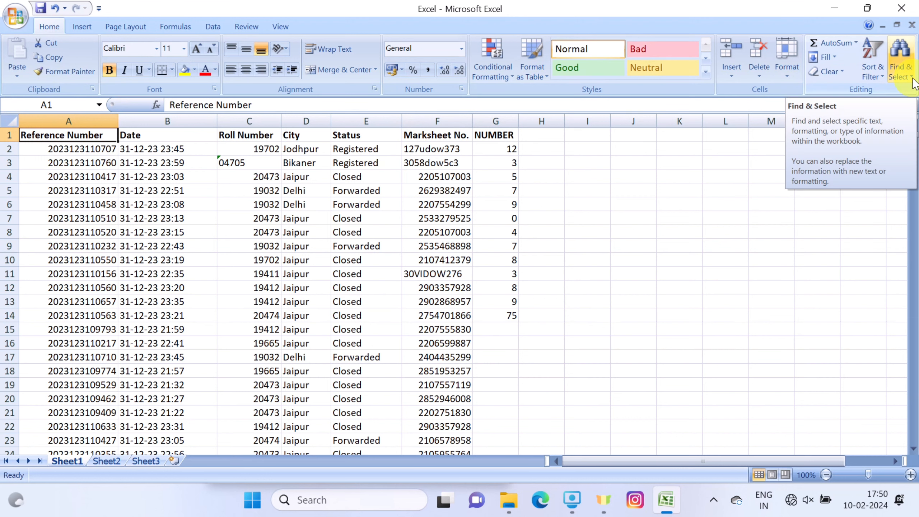
left_click(903, 73)
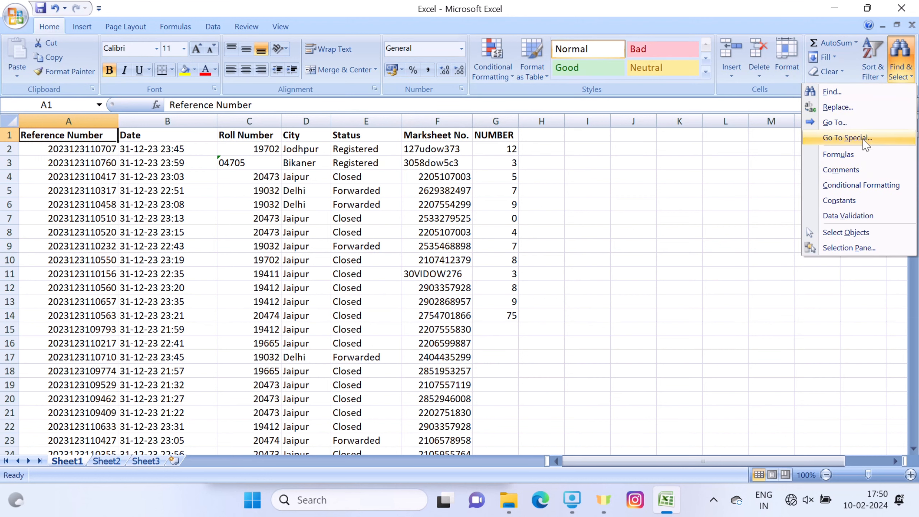
left_click(842, 154)
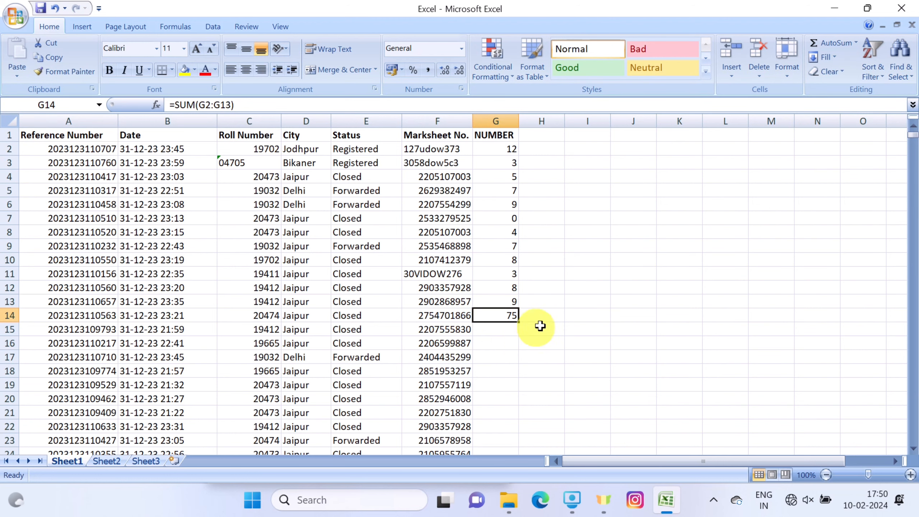
left_click(586, 315)
Highlight values less than 5 in column G with a Less Than conditional formatting rule using Light Red Fill with Dark Red Text
left_click(496, 121)
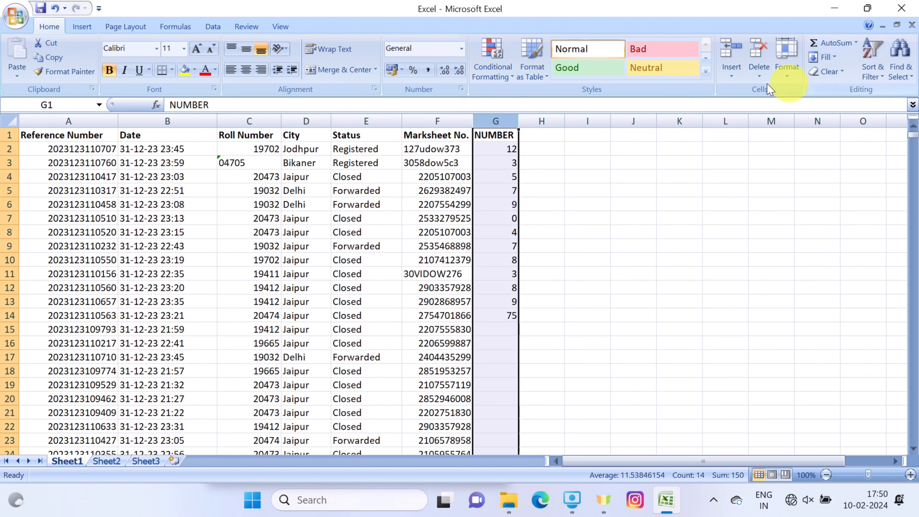
left_click(494, 73)
mouse_move(536, 112)
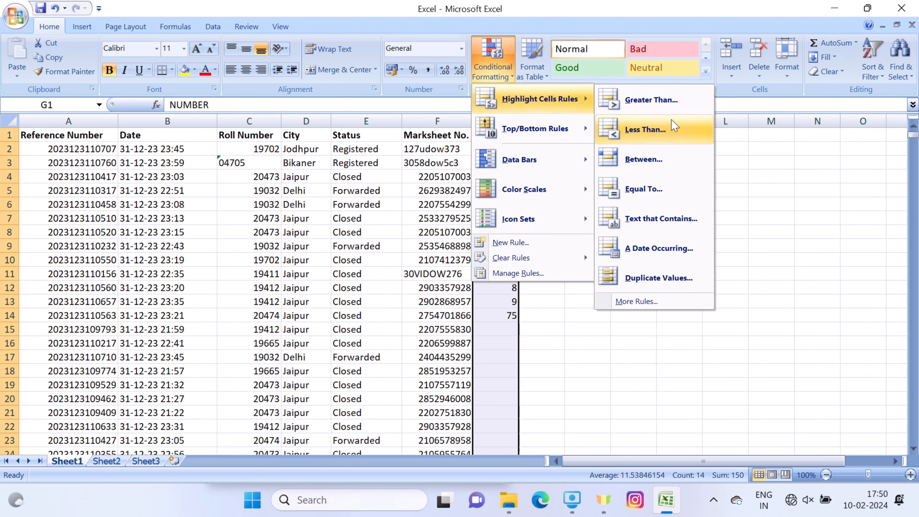
left_click(644, 129)
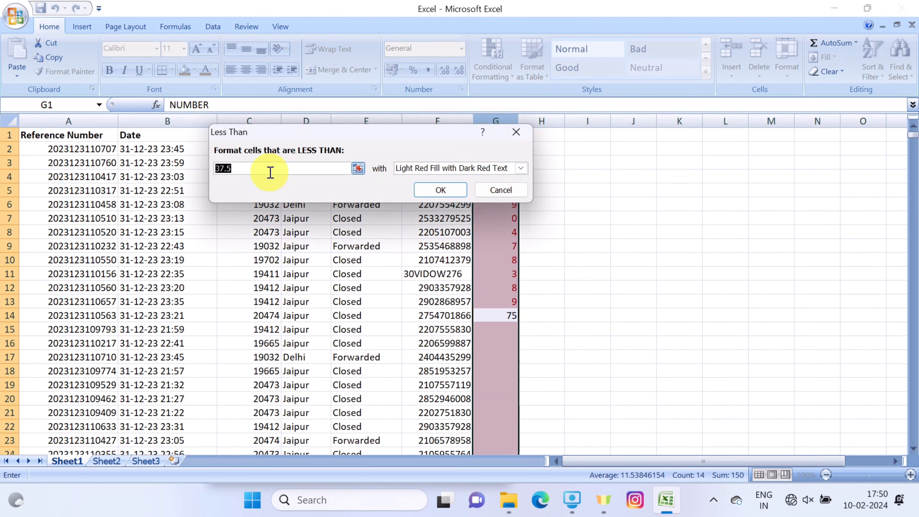
type("5")
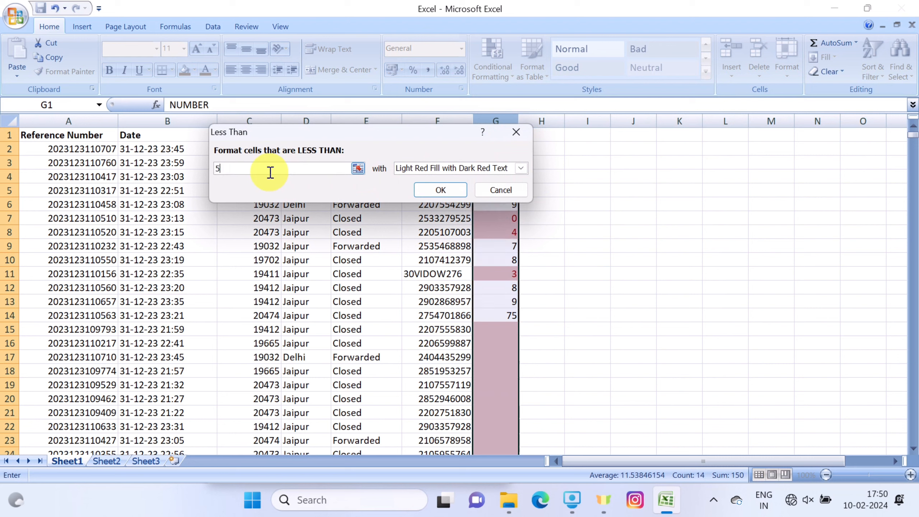
left_click(438, 191)
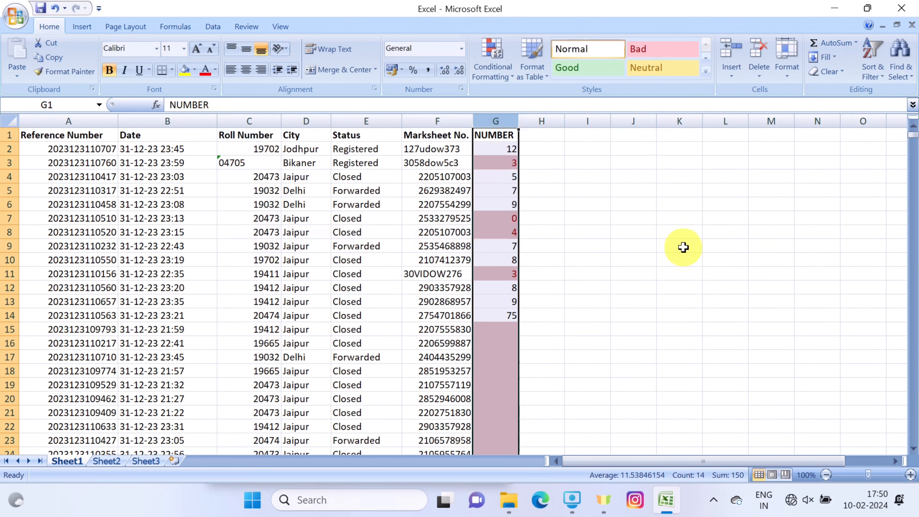
left_click(679, 246)
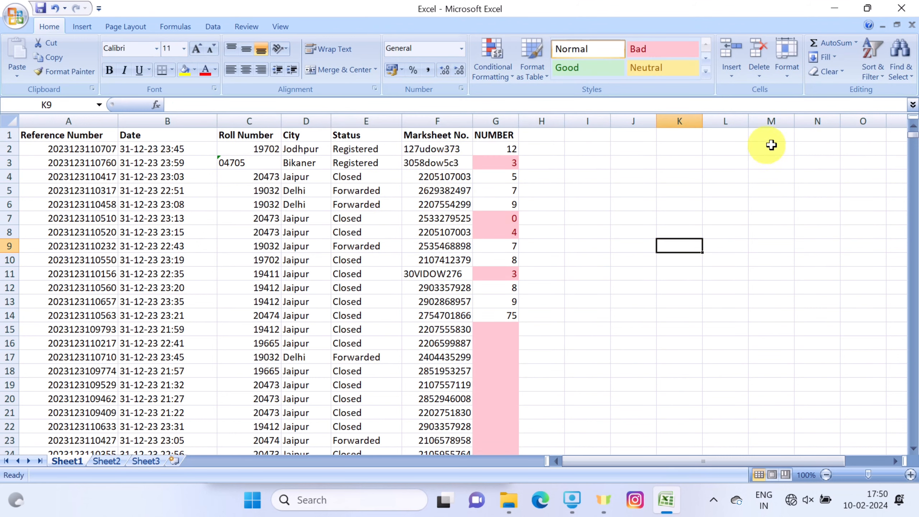
Starting from cell A1, locate the cells on the sheet that have conditional formatting
left_click(51, 136)
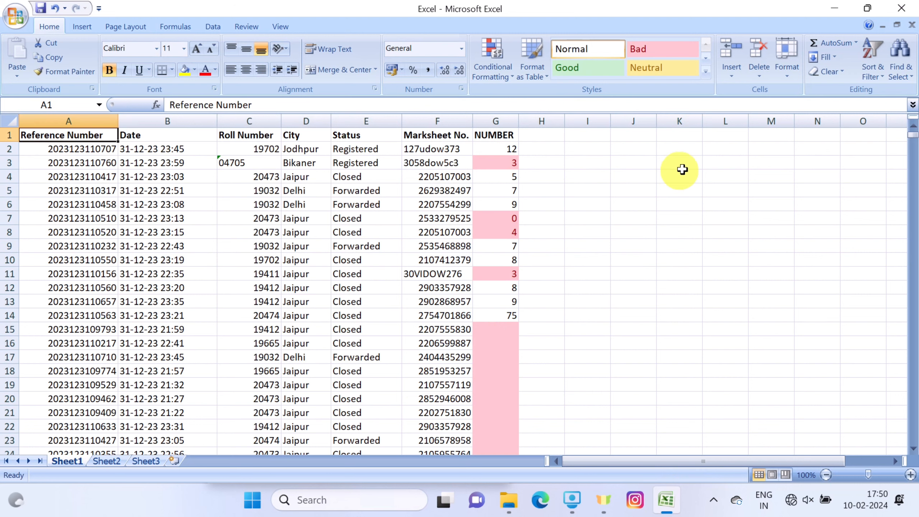
left_click(871, 78)
left_click(910, 77)
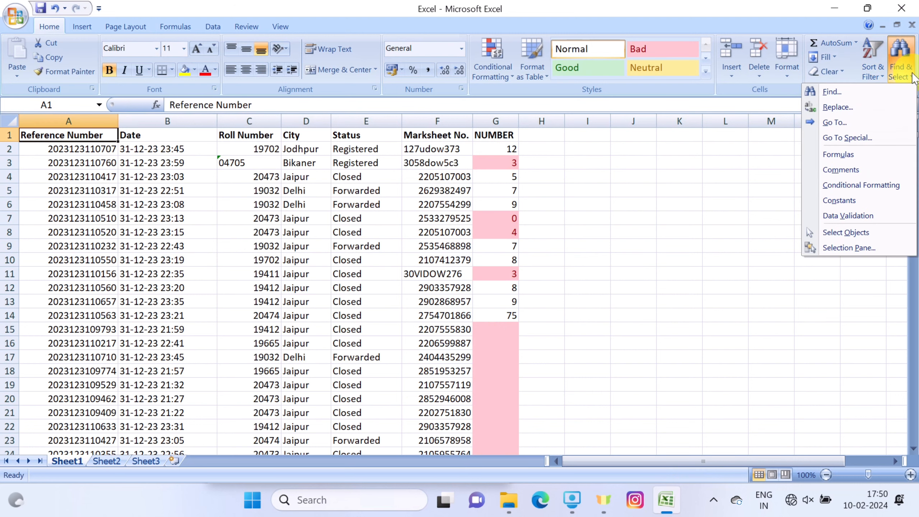
left_click(897, 185)
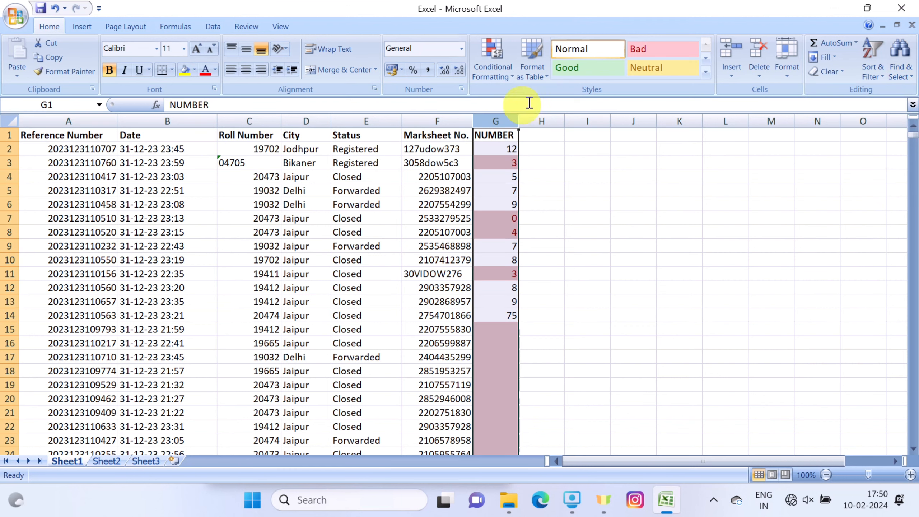
Show the Find & Select options for locating another type of cell
left_click(901, 56)
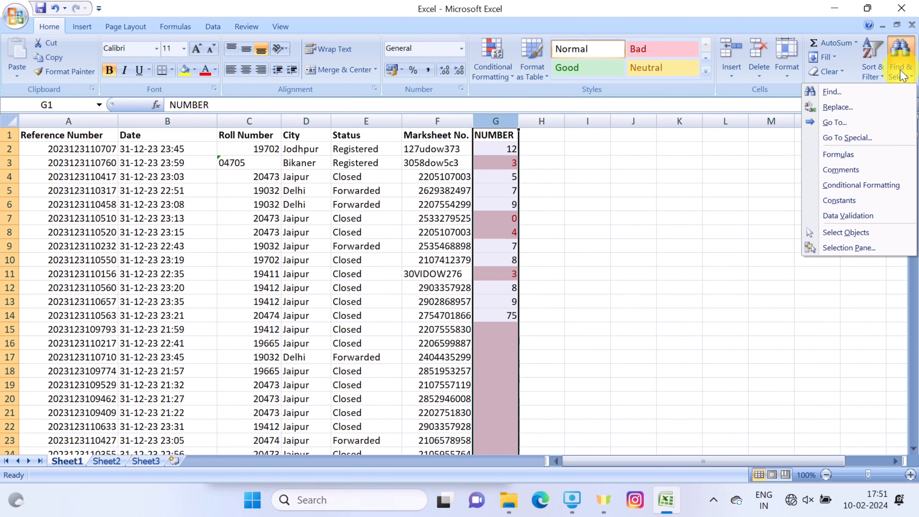